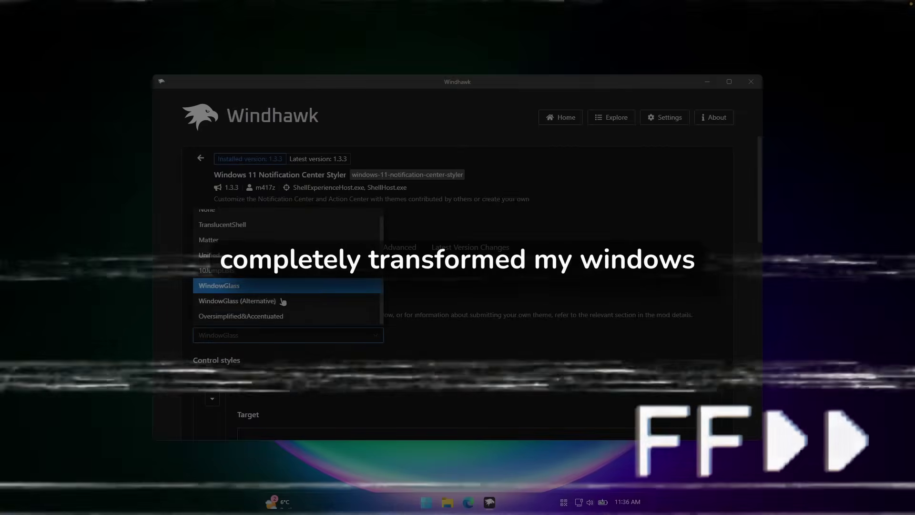
Switch the Windows 11 Notification Center Styler theme to WindowGlass (Alternative), view the notification center, and return to the installed mods.
{"action": "left_click", "coordinate": [281, 301]}
{"action": "key", "text": "super+n"}
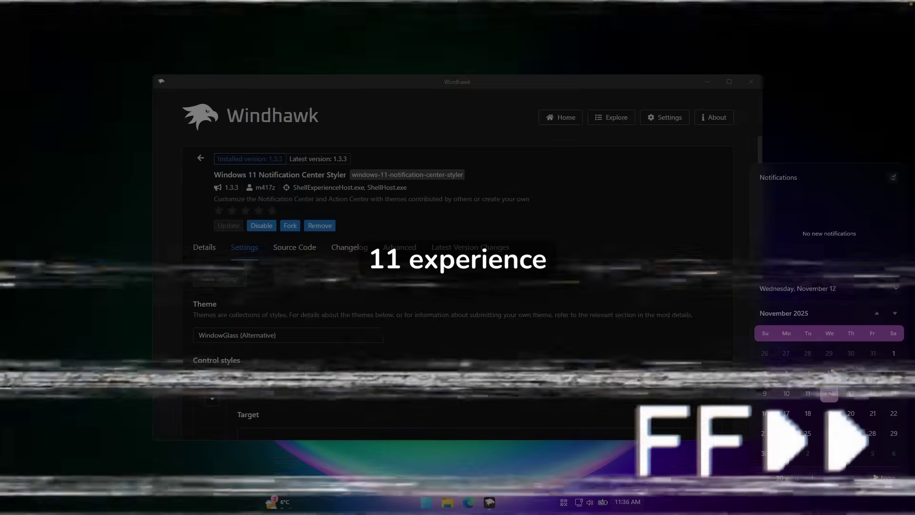
{"action": "left_click", "coordinate": [563, 118]}
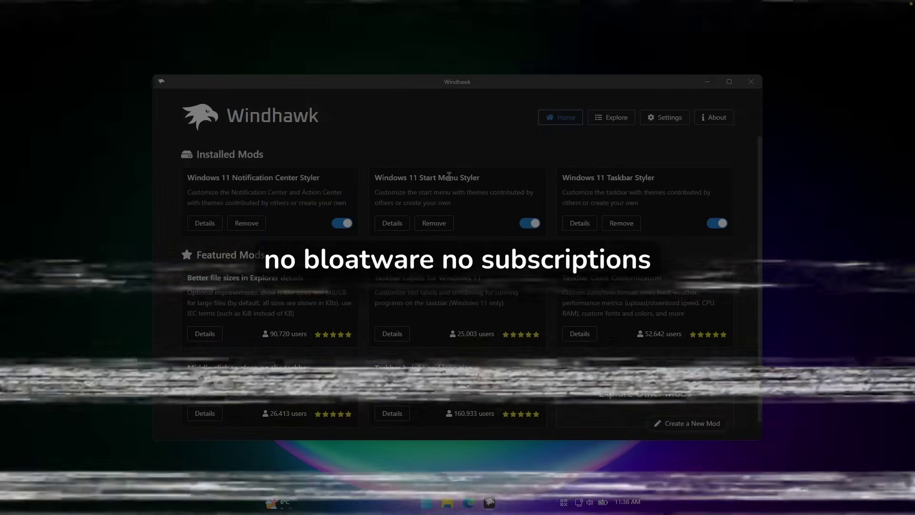
{"action": "left_click_drag", "start_coordinate": [418, 177], "coordinate": [493, 179]}
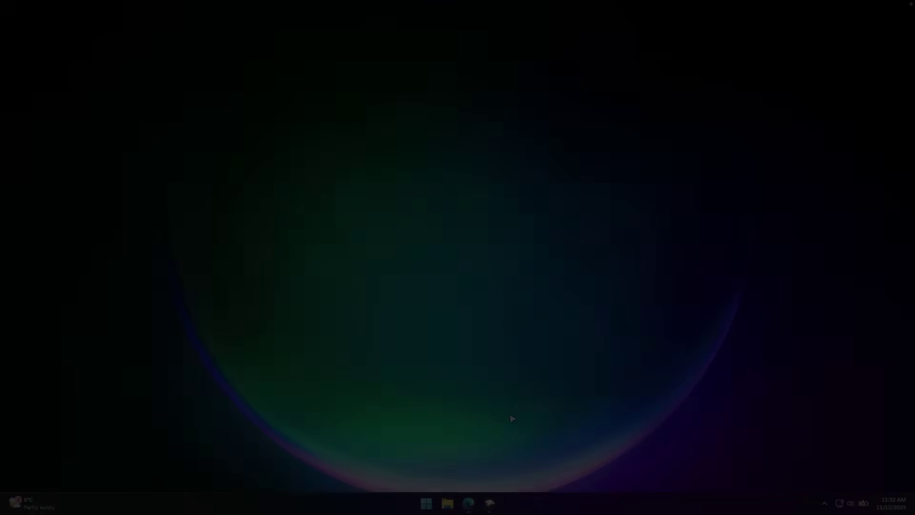
Switch to Windhawk and open the settings of the installed Windows 11 Taskbar Styler mod.
{"action": "left_click", "coordinate": [489, 504]}
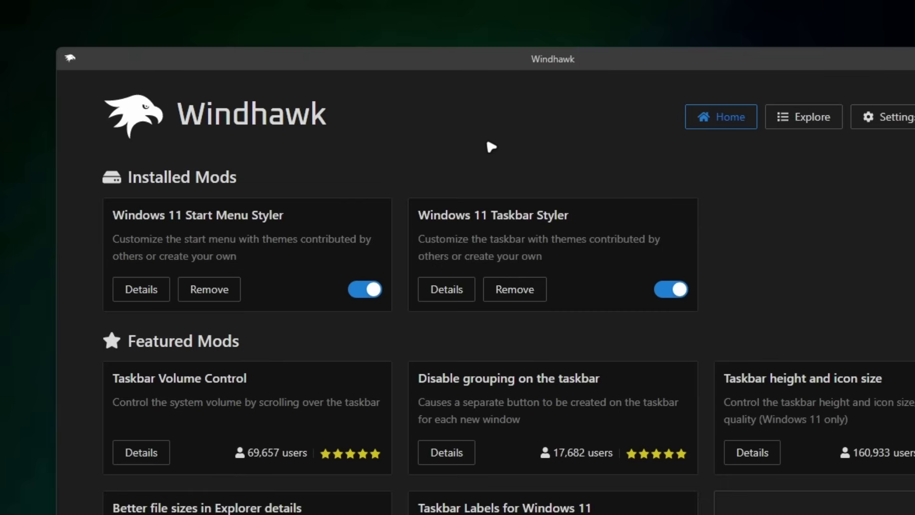
{"action": "left_click", "coordinate": [446, 295]}
{"action": "left_click", "coordinate": [206, 305]}
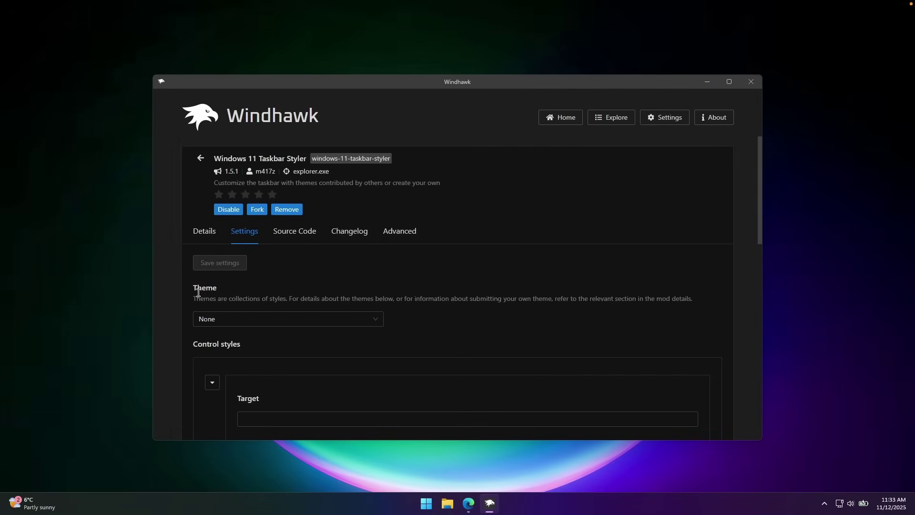
{"action": "double_click", "coordinate": [143, 380]}
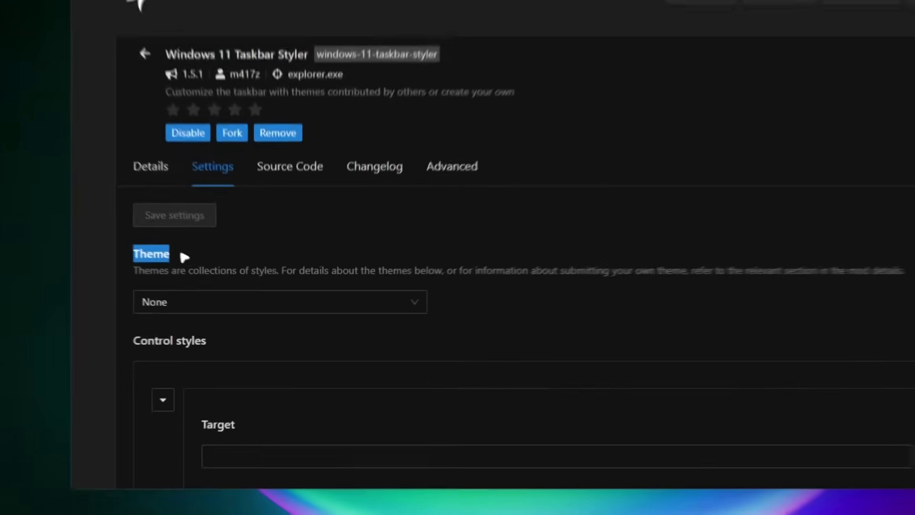
Browse the taskbar themes, choose SimplyTransparent, and save the mod settings.
{"action": "left_click", "coordinate": [284, 302]}
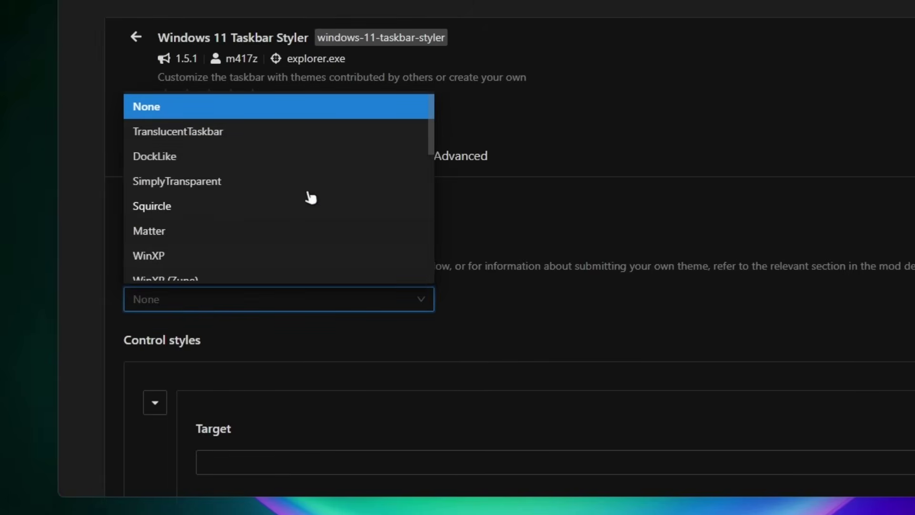
{"action": "scroll", "coordinate": [288, 198], "scroll_direction": "down", "scroll_amount": 3}
{"action": "scroll", "coordinate": [267, 191], "scroll_direction": "down", "scroll_amount": 3}
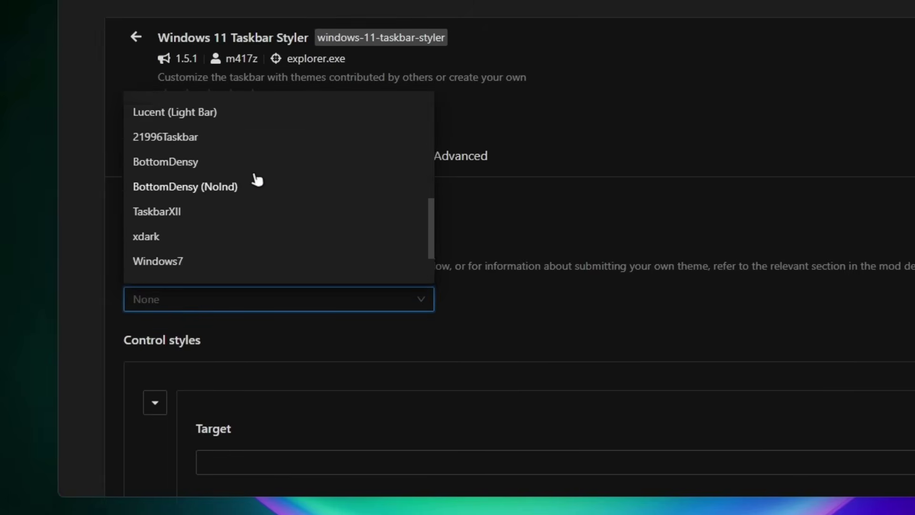
{"action": "scroll", "coordinate": [253, 184], "scroll_direction": "up", "scroll_amount": 5}
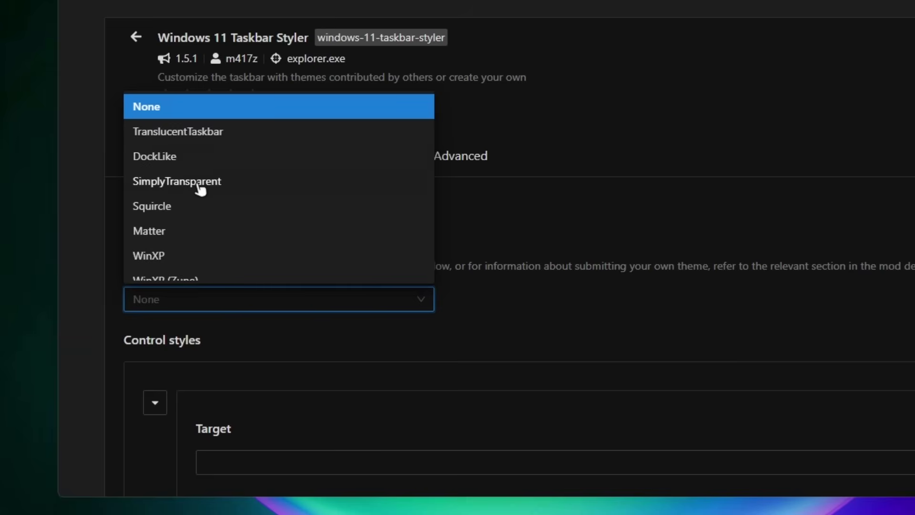
{"action": "left_click", "coordinate": [218, 188]}
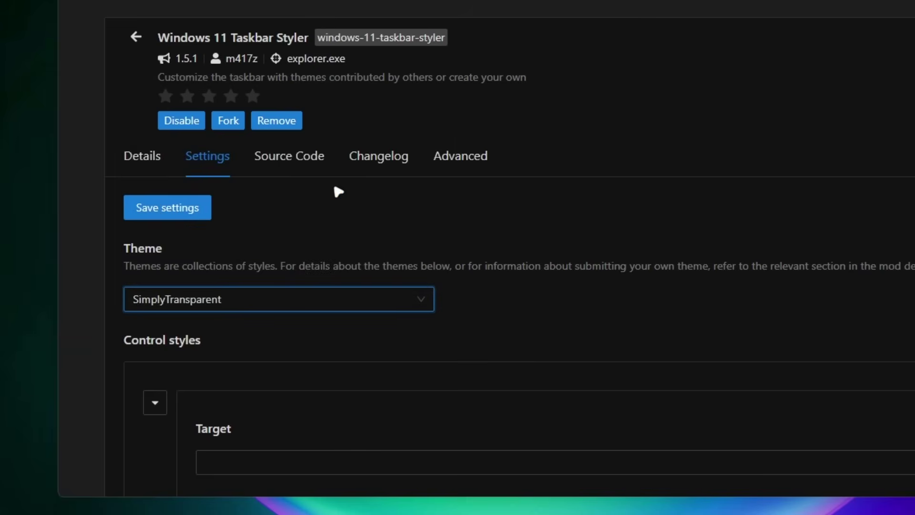
{"action": "left_click", "coordinate": [202, 207]}
Examine the taskbar with the Start menu open and with the hidden tray icons shown.
{"action": "key", "text": "super"}
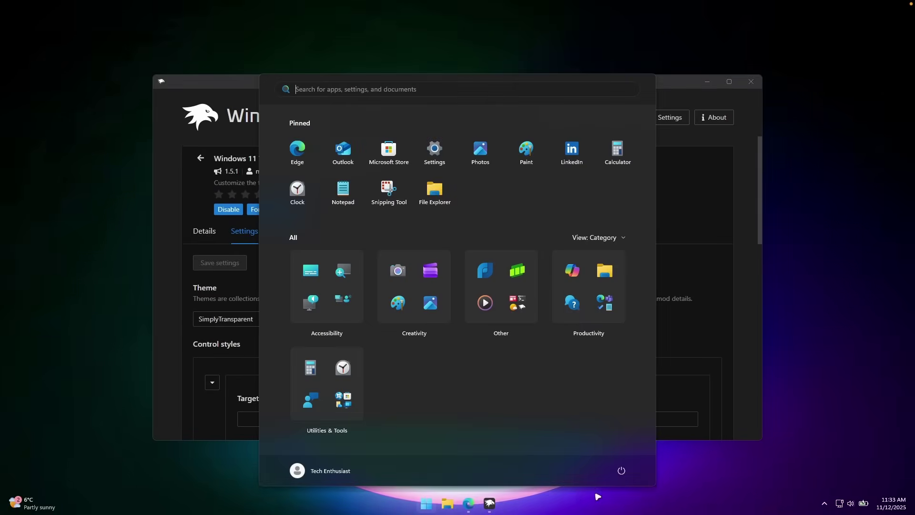
{"action": "left_click", "coordinate": [723, 472]}
{"action": "left_click", "coordinate": [824, 502]}
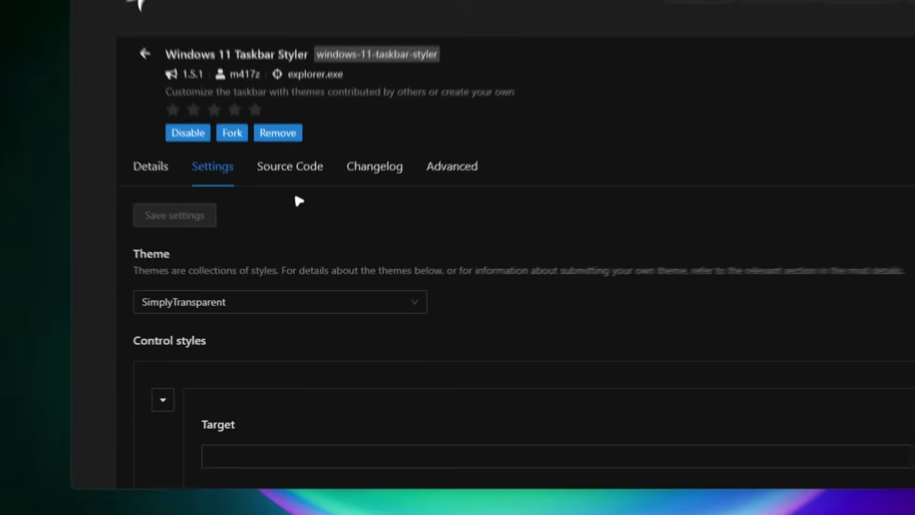
Apply the WinXP theme to the taskbar and open the Start menu briefly to check the look.
{"action": "left_click", "coordinate": [292, 318]}
{"action": "scroll", "coordinate": [288, 210], "scroll_direction": "down", "scroll_amount": 3}
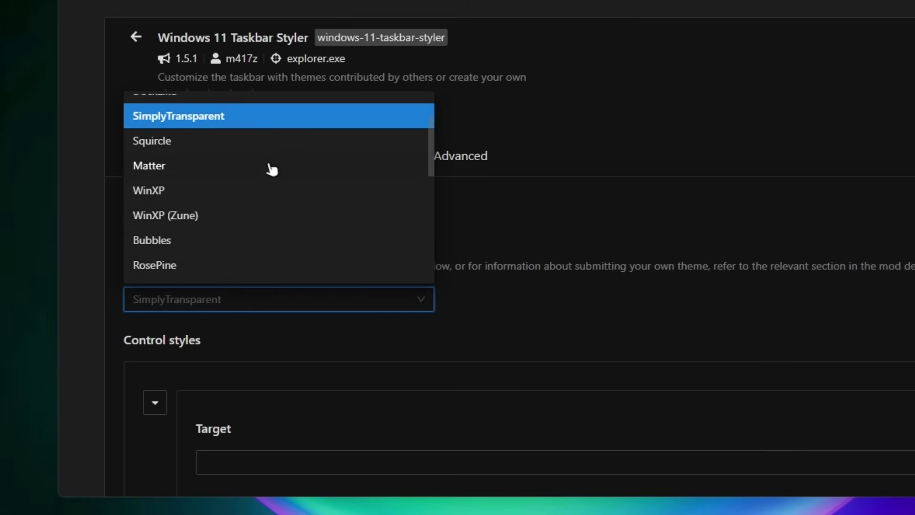
{"action": "left_click", "coordinate": [263, 193]}
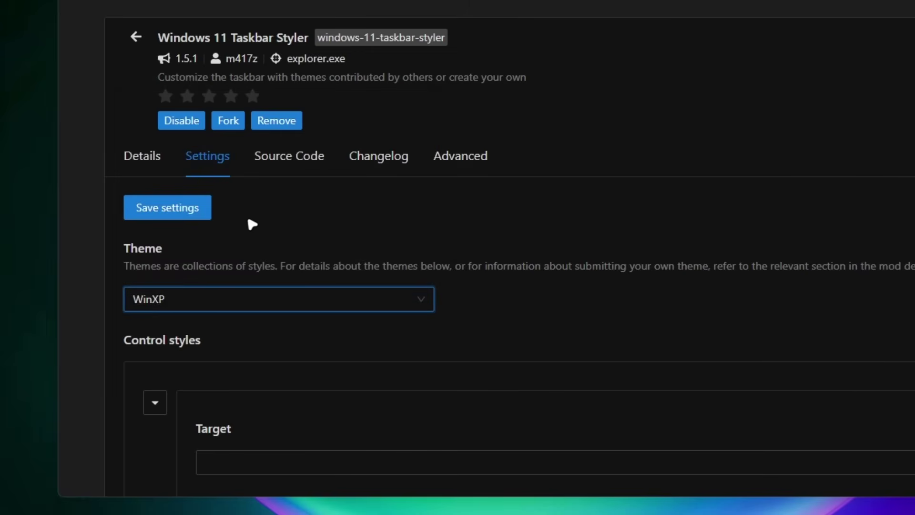
{"action": "left_click", "coordinate": [190, 208]}
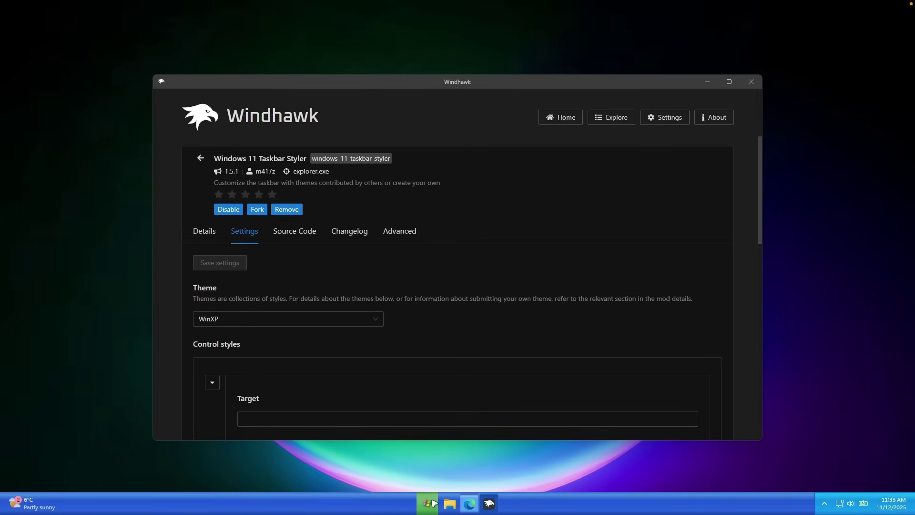
{"action": "left_click", "coordinate": [428, 503]}
{"action": "left_click", "coordinate": [739, 268]}
Set the Taskbar Styler theme to WindowGlass and save the settings.
{"action": "left_click", "coordinate": [339, 325]}
{"action": "scroll", "coordinate": [307, 262], "scroll_direction": "down", "scroll_amount": 5}
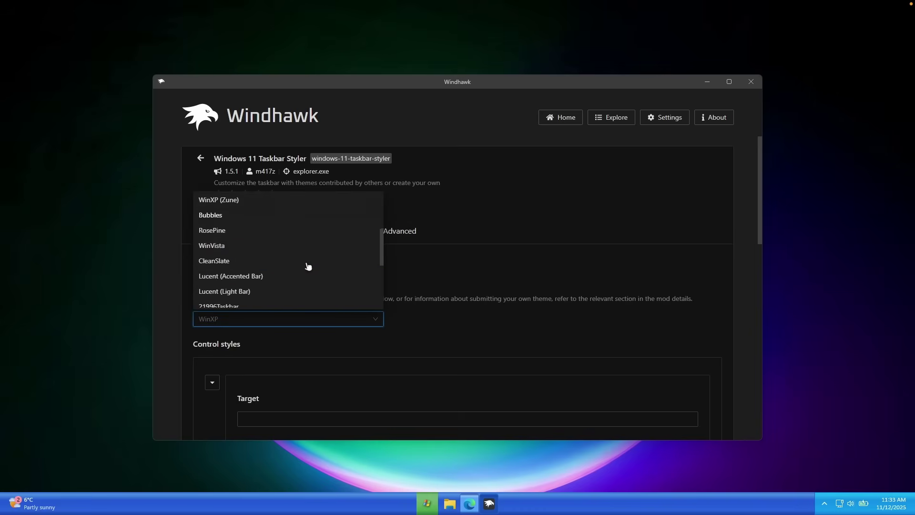
{"action": "scroll", "coordinate": [295, 241], "scroll_direction": "down", "scroll_amount": 1}
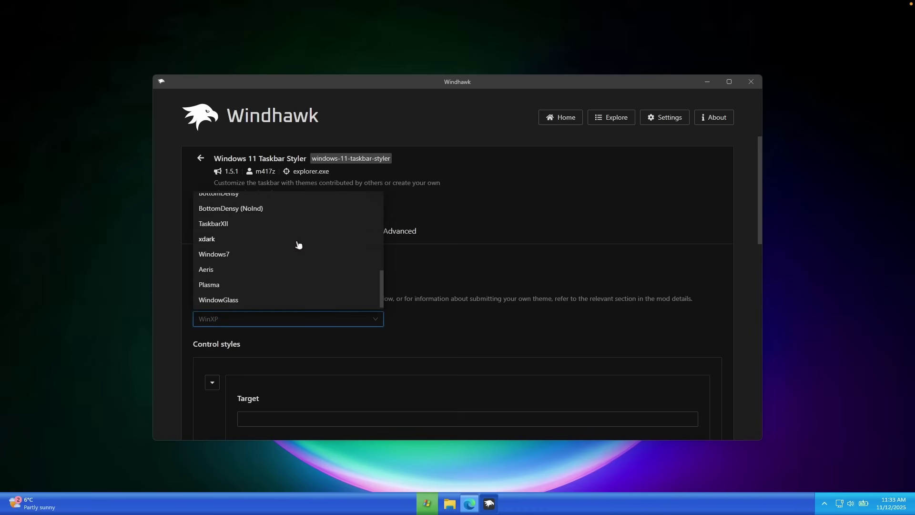
{"action": "left_click", "coordinate": [245, 300]}
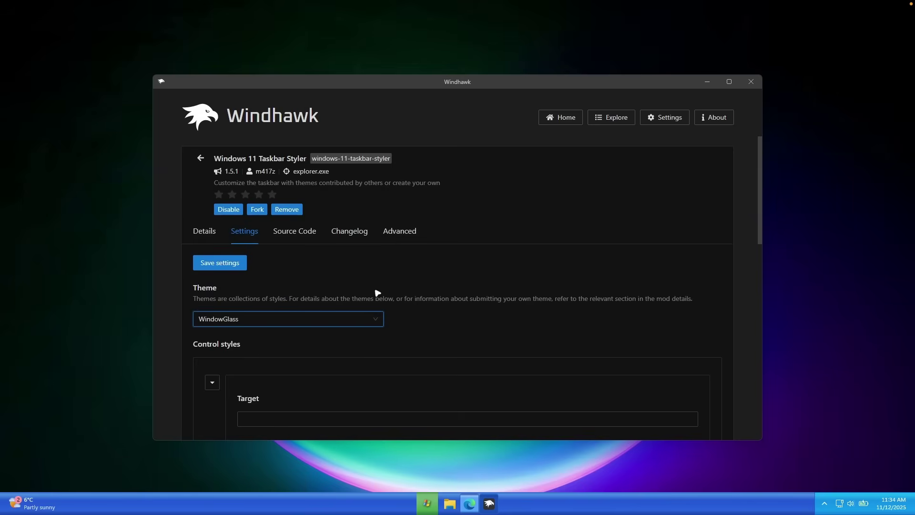
{"action": "left_click", "coordinate": [240, 267]}
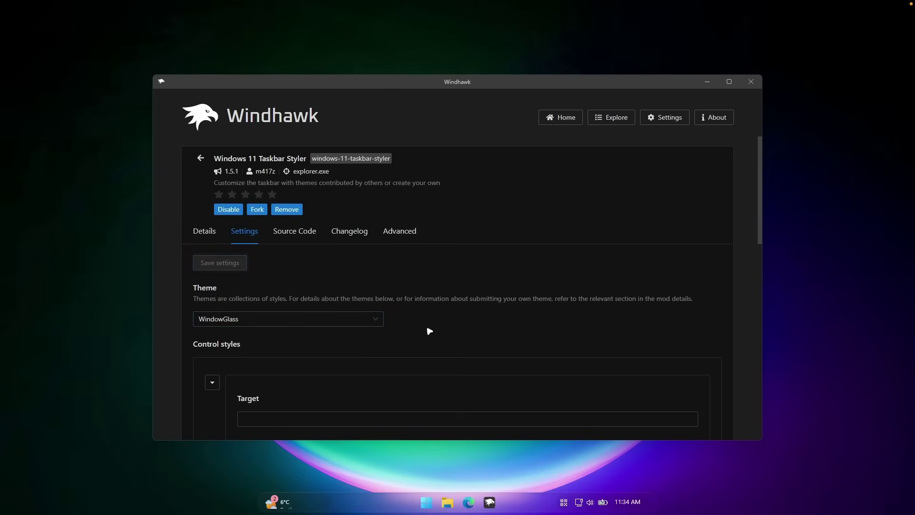
Check the restyled taskbar with the Start menu, then on the bare desktop with the hidden tray icons open.
{"action": "left_click", "coordinate": [427, 502]}
{"action": "left_click", "coordinate": [426, 502]}
{"action": "left_click", "coordinate": [706, 83]}
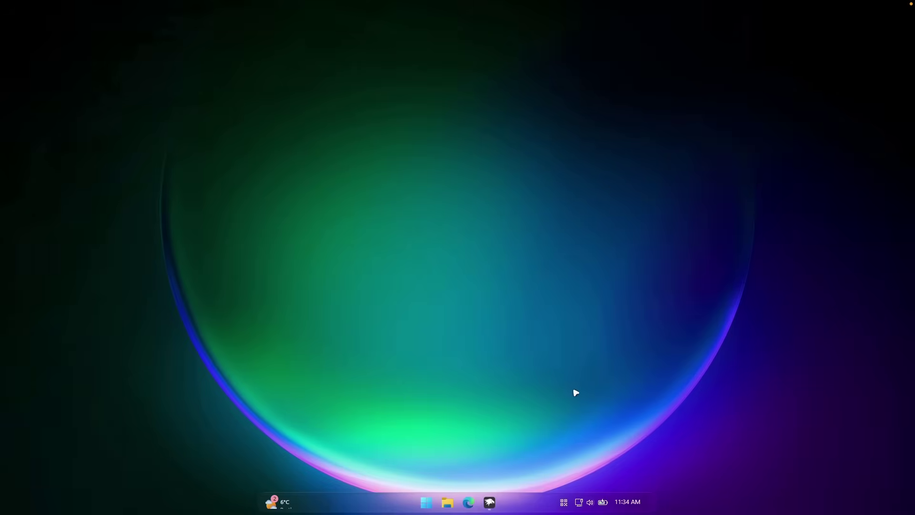
{"action": "left_click", "coordinate": [564, 502]}
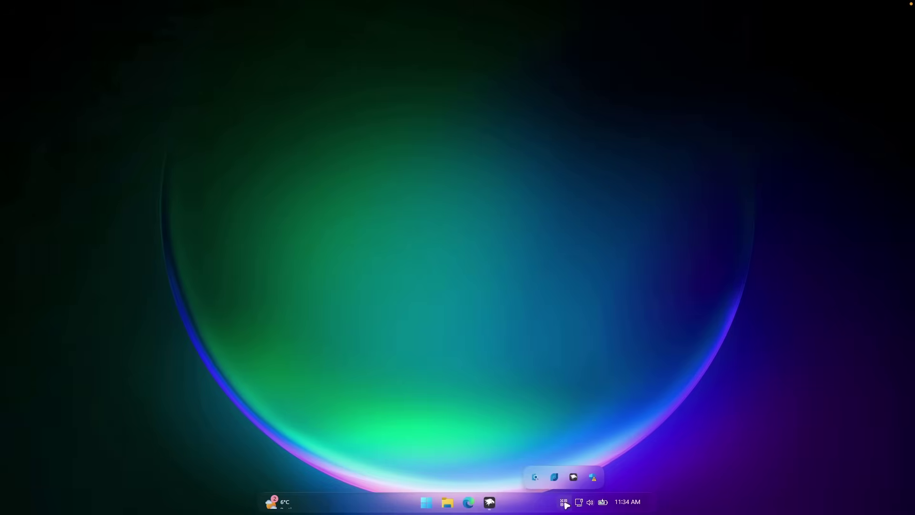
Bring Windhawk back up and open the settings of the installed Windows 11 Start Menu Styler mod.
{"action": "left_click", "coordinate": [573, 477]}
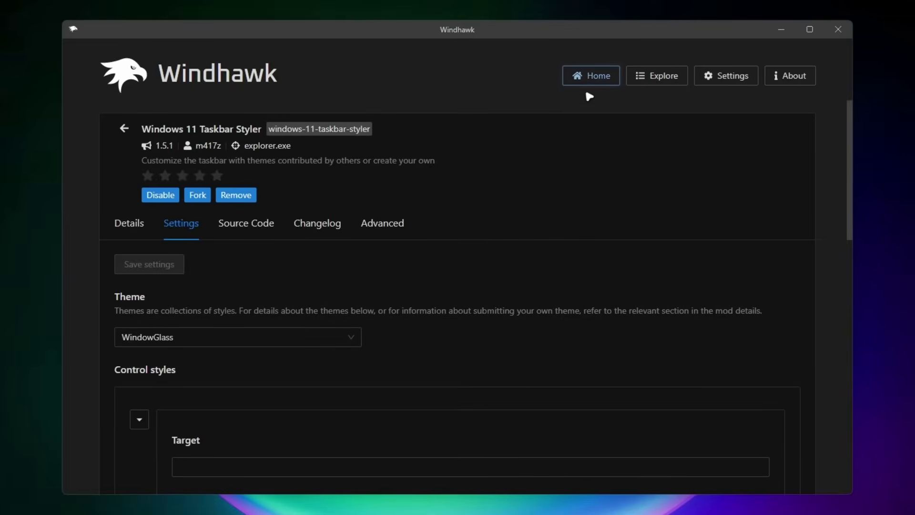
{"action": "left_click", "coordinate": [562, 115]}
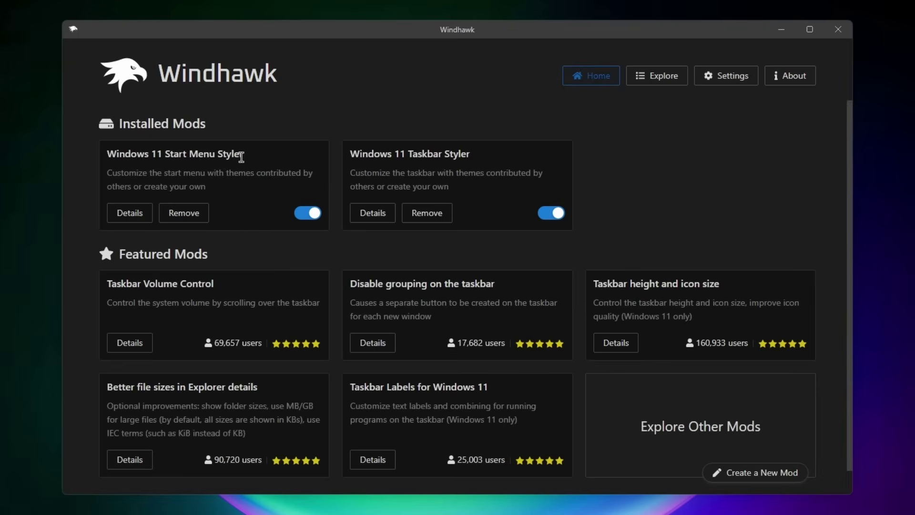
{"action": "left_click", "coordinate": [135, 219]}
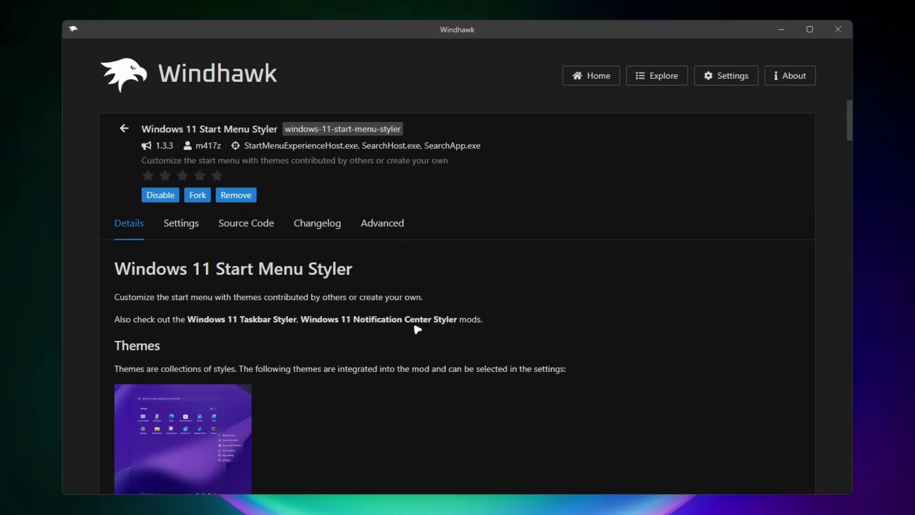
{"action": "left_click", "coordinate": [198, 233]}
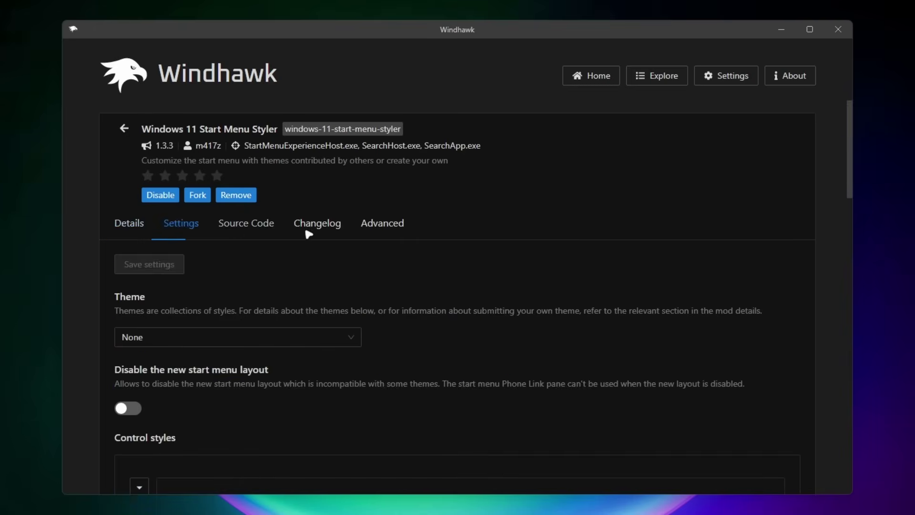
Set the Start Menu Styler theme to WindowGlass (for the redesigned Start menu) and save the settings.
{"action": "left_click", "coordinate": [229, 339]}
{"action": "scroll", "coordinate": [237, 267], "scroll_direction": "down", "scroll_amount": 6}
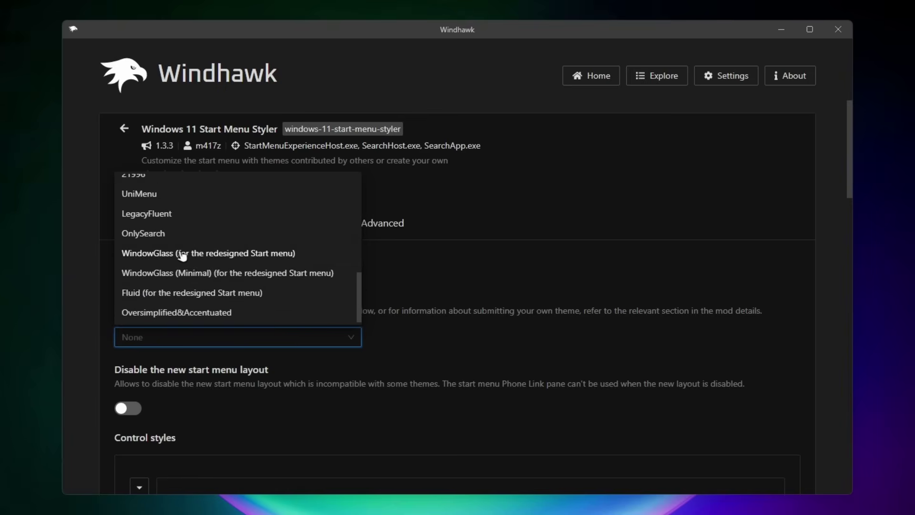
{"action": "left_click", "coordinate": [228, 254]}
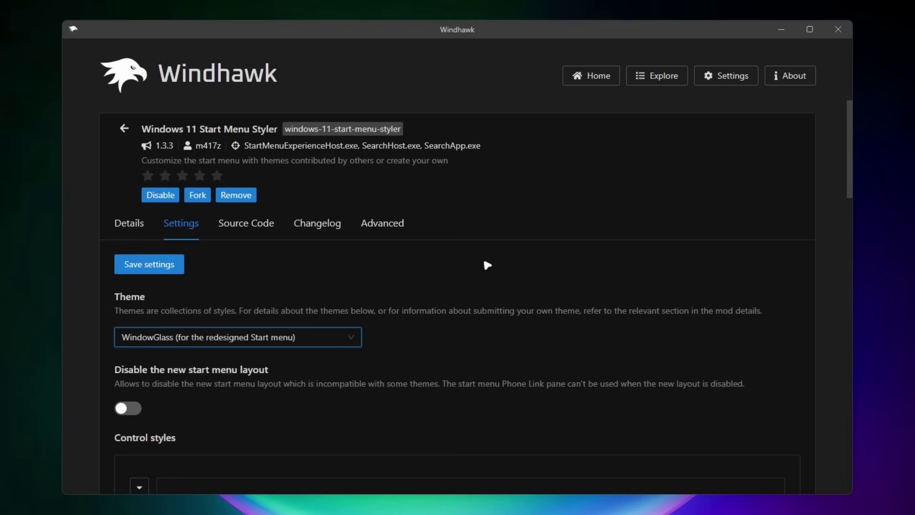
{"action": "left_click", "coordinate": [180, 262]}
Minimize Windhawk and examine the restyled Start menu, including its pinned apps and app categories.
{"action": "left_click", "coordinate": [781, 29]}
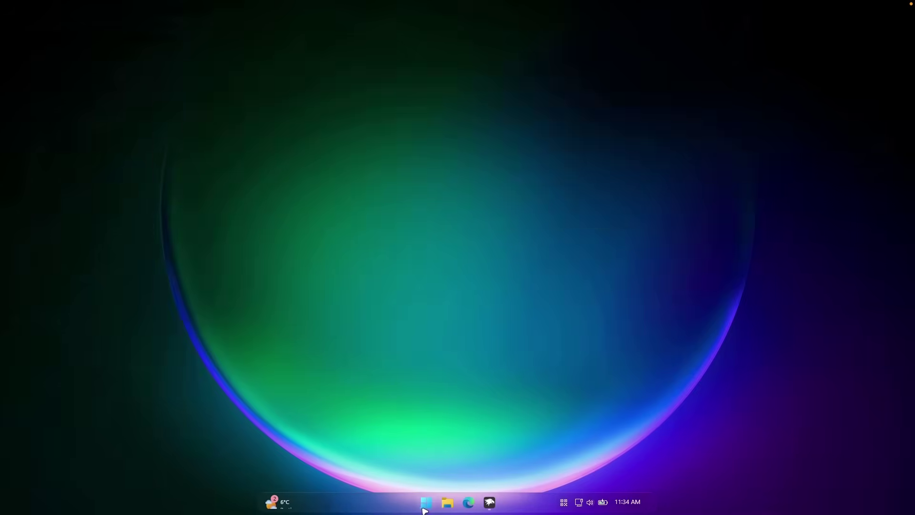
{"action": "left_click", "coordinate": [426, 503]}
{"action": "scroll", "coordinate": [510, 255], "scroll_direction": "down", "scroll_amount": 2}
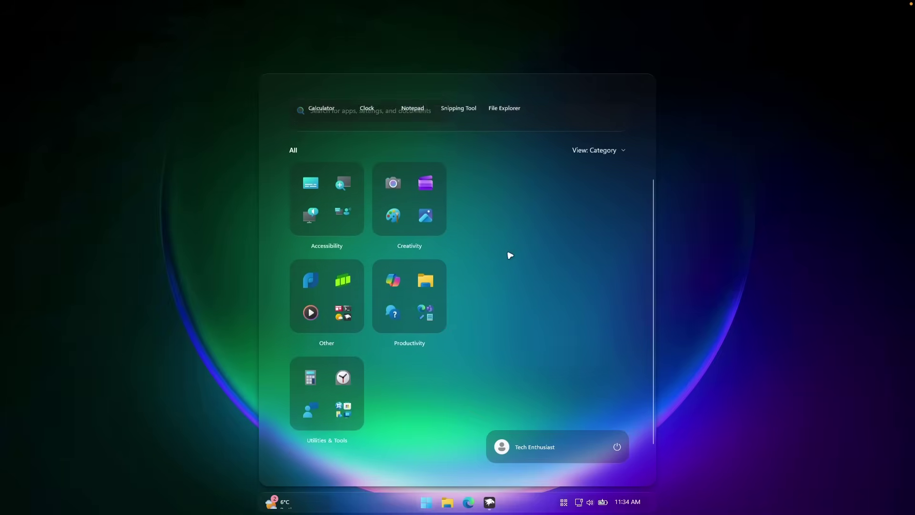
{"action": "scroll", "coordinate": [531, 257], "scroll_direction": "up", "scroll_amount": 2}
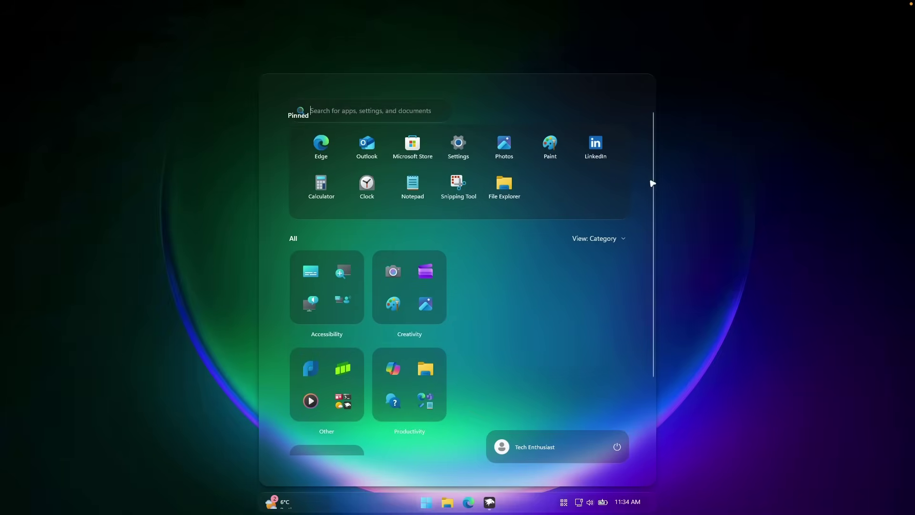
{"action": "left_click", "coordinate": [708, 179]}
Return to Windhawk, find the Windows 11 Notification Center Styler among the available mods, and install it, accepting the risk.
{"action": "left_click", "coordinate": [489, 502]}
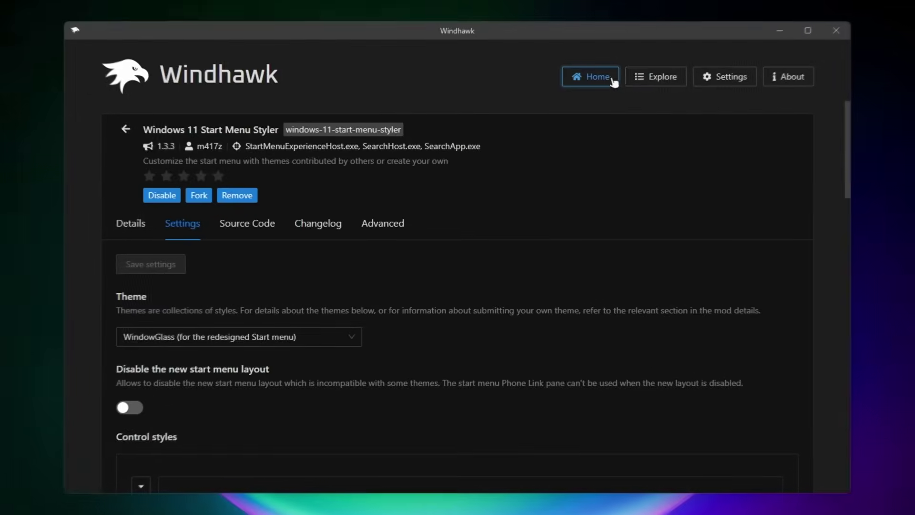
{"action": "left_click", "coordinate": [613, 79]}
{"action": "left_click", "coordinate": [655, 76]}
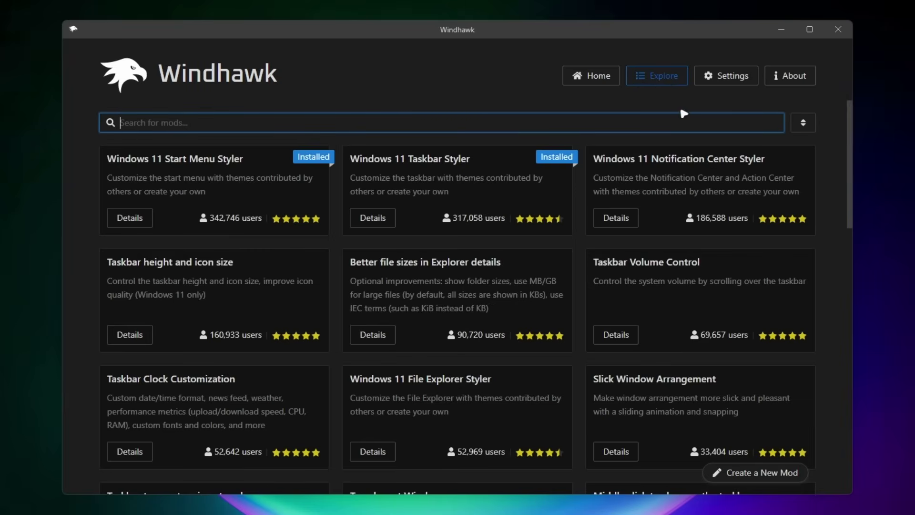
{"action": "left_click", "coordinate": [615, 220]}
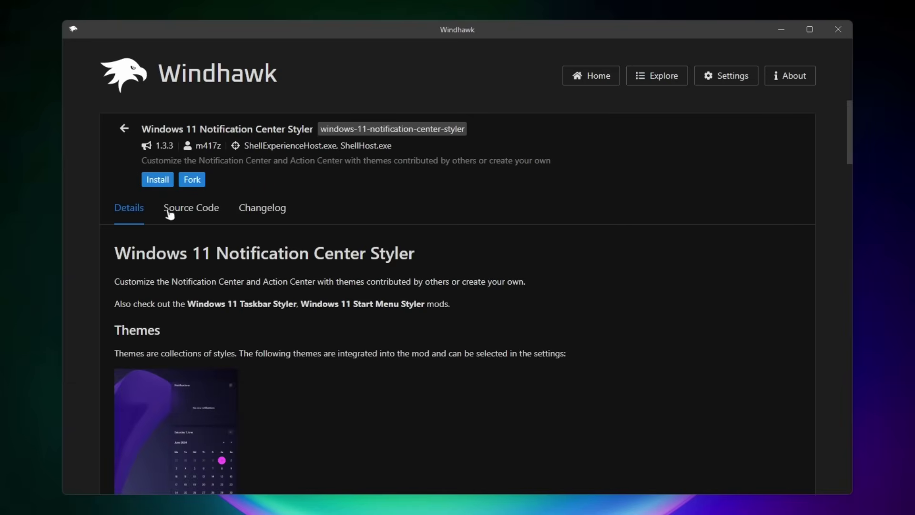
{"action": "left_click", "coordinate": [157, 181]}
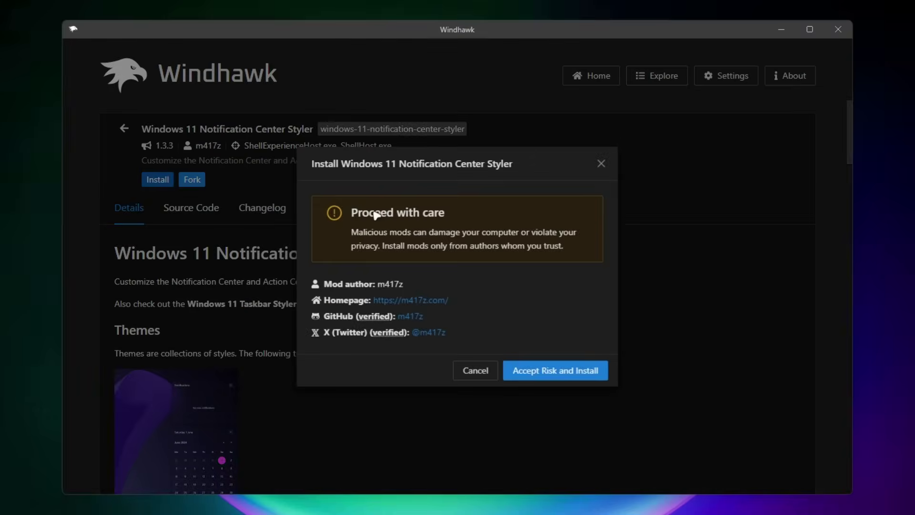
{"action": "left_click", "coordinate": [555, 373]}
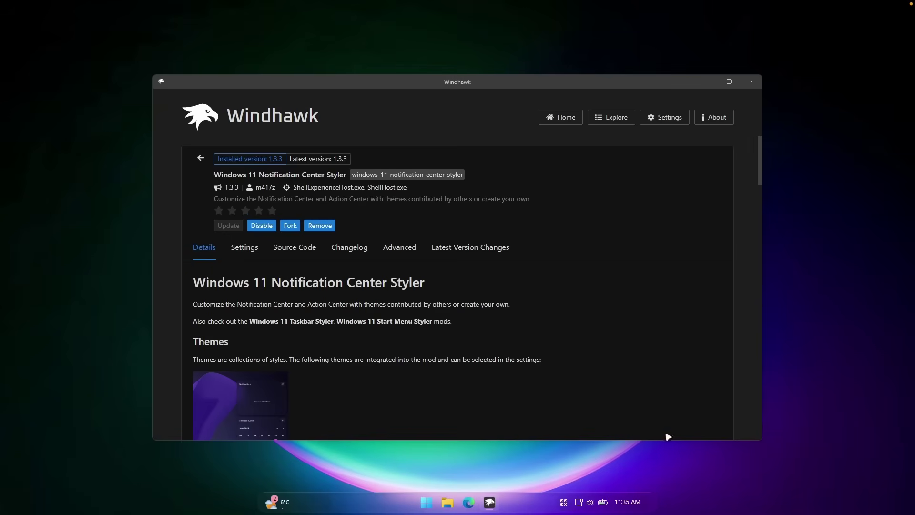
Set the Notification Center Styler theme to WindowGlass, save the settings, and compare the notification and calendar flyout before and after.
{"action": "left_click", "coordinate": [627, 501]}
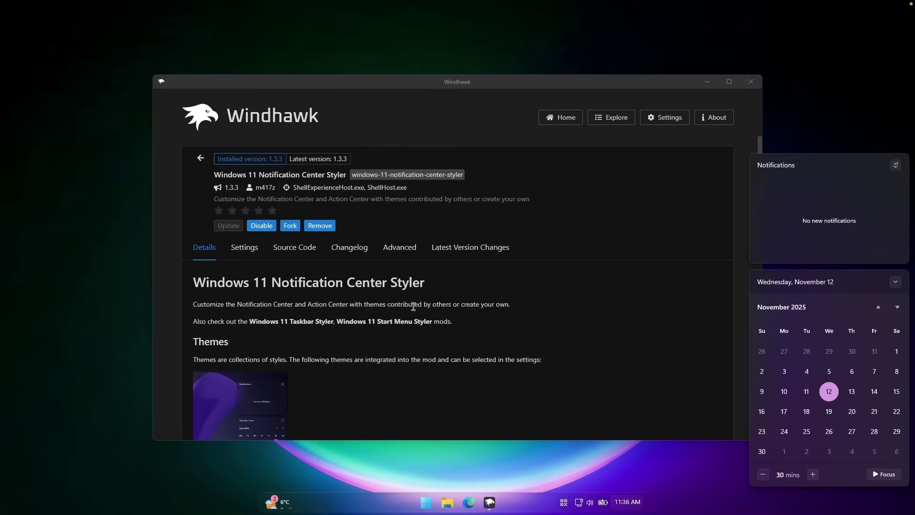
{"action": "left_click", "coordinate": [245, 251]}
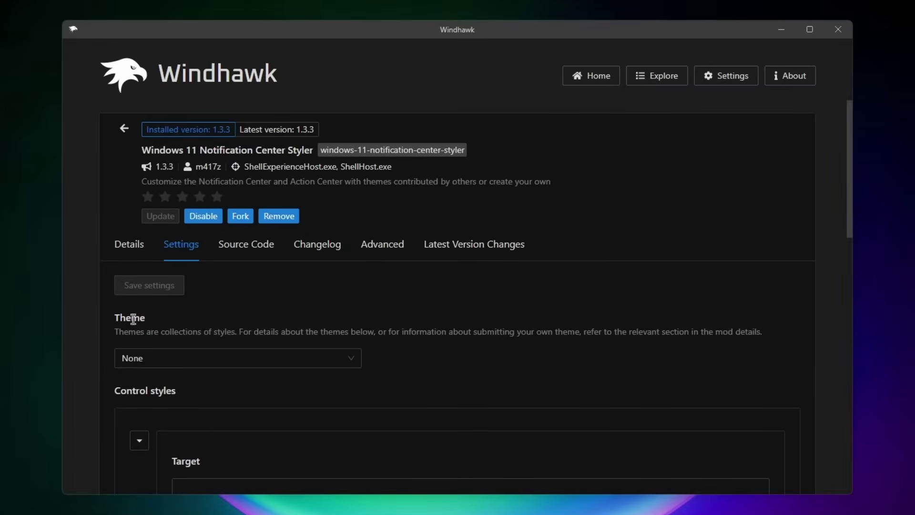
{"action": "left_click", "coordinate": [170, 362]}
{"action": "scroll", "coordinate": [217, 265], "scroll_direction": "down", "scroll_amount": 1}
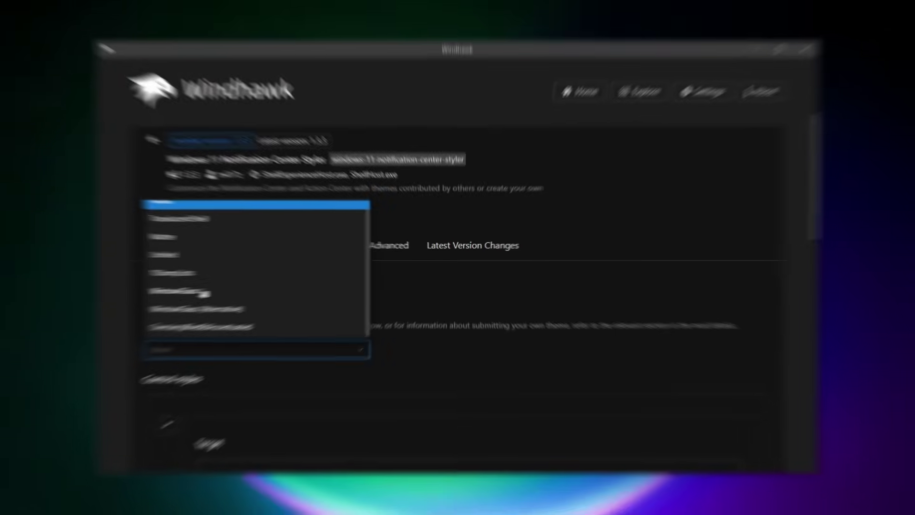
{"action": "left_click", "coordinate": [196, 296]}
{"action": "left_click", "coordinate": [239, 282]}
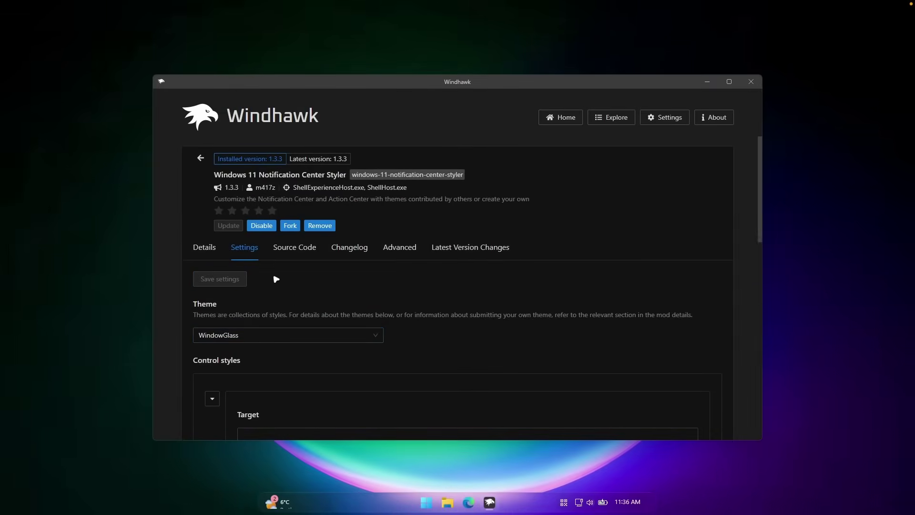
{"action": "left_click", "coordinate": [635, 504]}
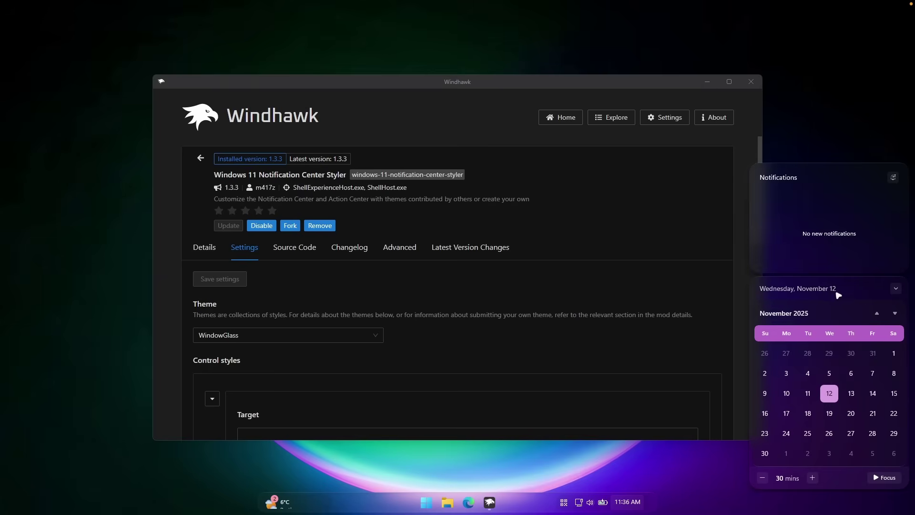
Change the Notification Center Styler theme to WindowGlass (Alternative), save the settings, and check the notification flyout.
{"action": "left_click", "coordinate": [289, 338]}
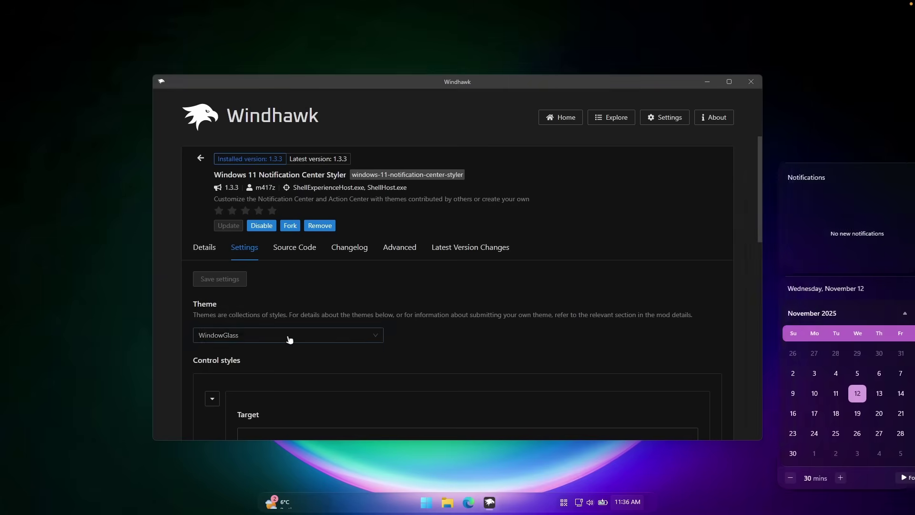
{"action": "left_click", "coordinate": [298, 338]}
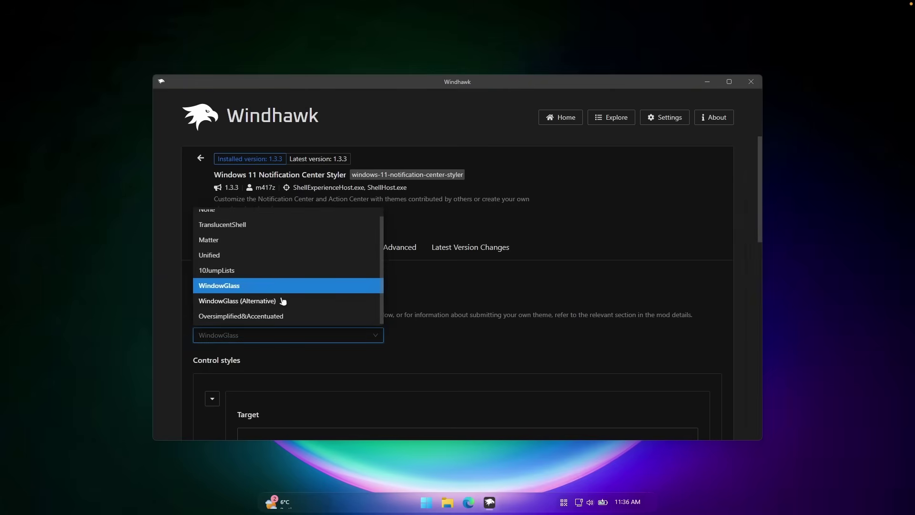
{"action": "left_click", "coordinate": [283, 301]}
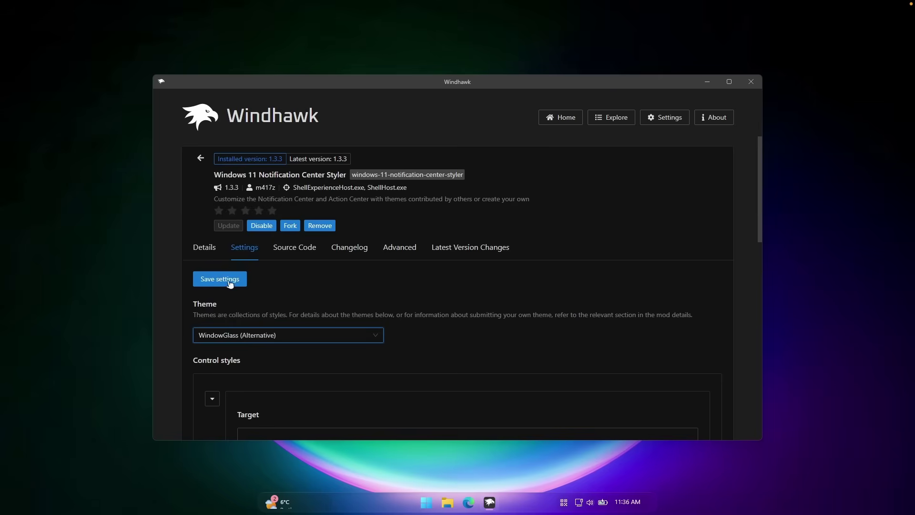
{"action": "left_click", "coordinate": [639, 498]}
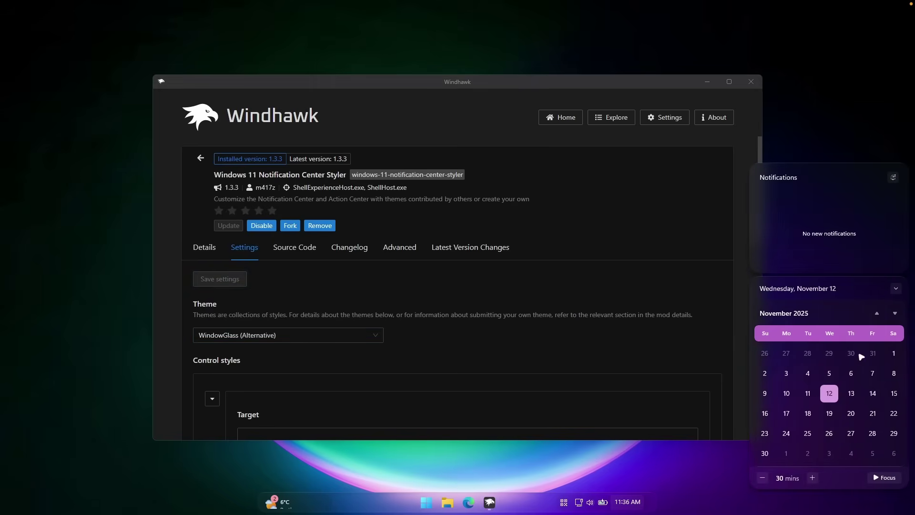
Return to the Windhawk home page, review the installed styler mods, and minimize Windhawk.
{"action": "left_click", "coordinate": [563, 118]}
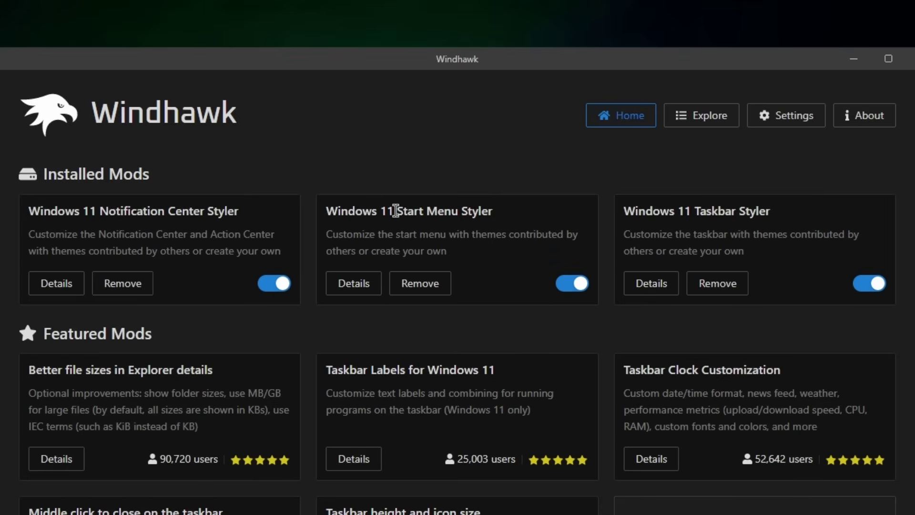
{"action": "left_click_drag", "start_coordinate": [394, 210], "coordinate": [517, 210]}
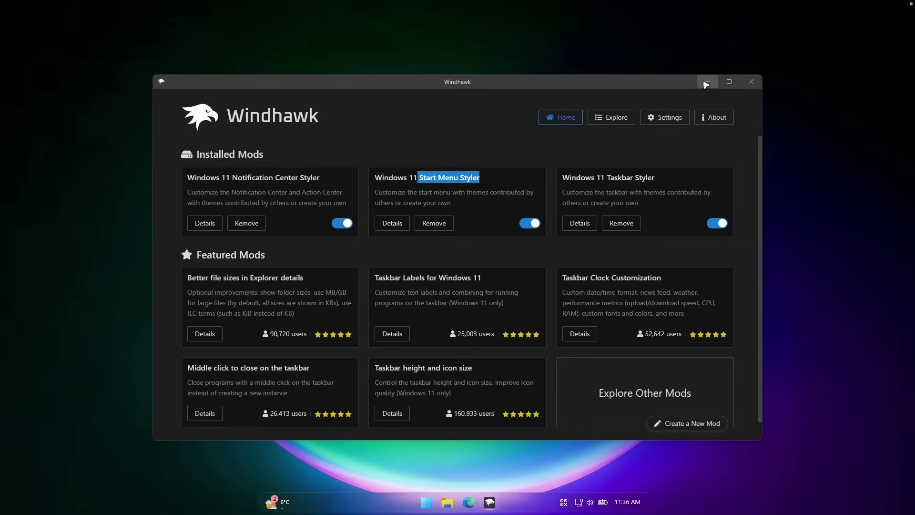
{"action": "left_click", "coordinate": [707, 82]}
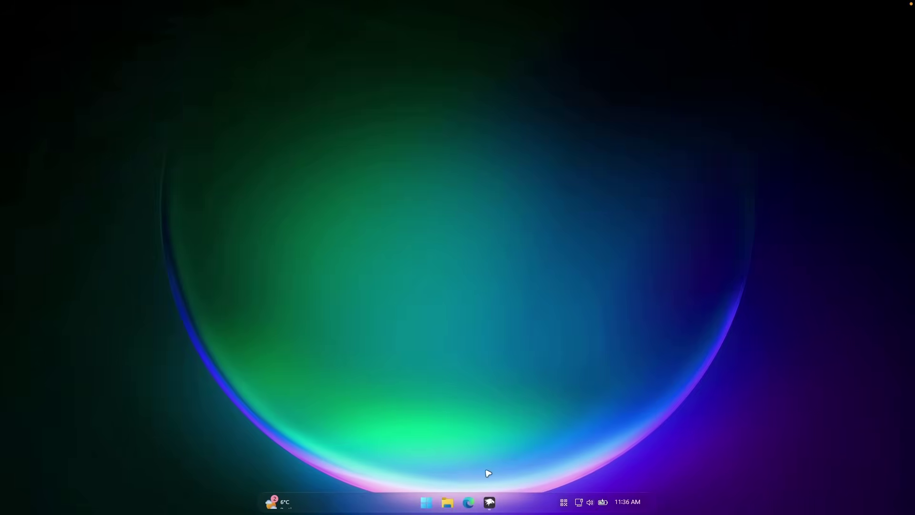
Switch to Microsoft Edge, dismiss the mobile app promotion on the Windhawk site, and minimize the browser.
{"action": "left_click", "coordinate": [469, 502]}
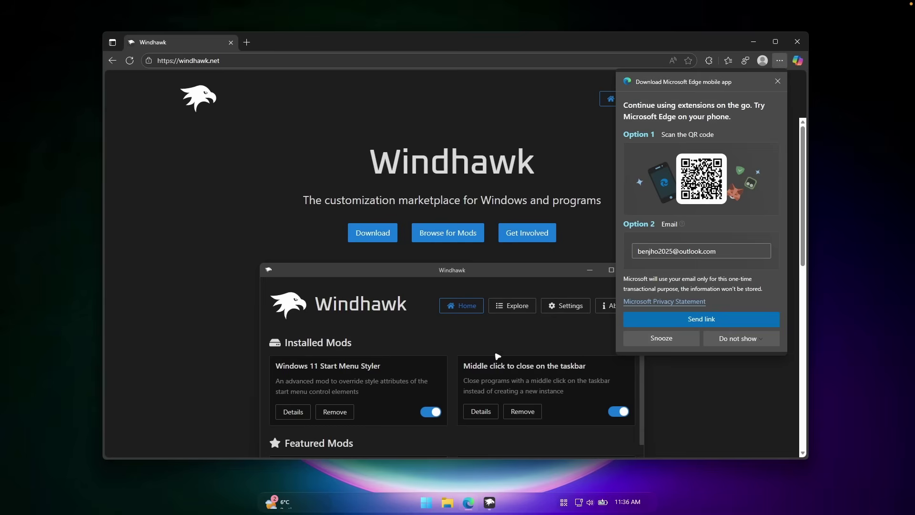
{"action": "left_click", "coordinate": [778, 83]}
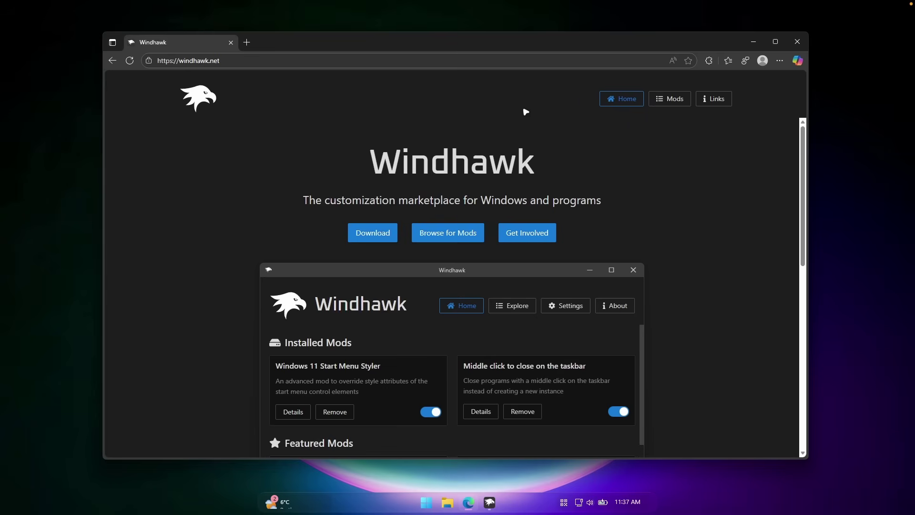
{"action": "left_click", "coordinate": [756, 44]}
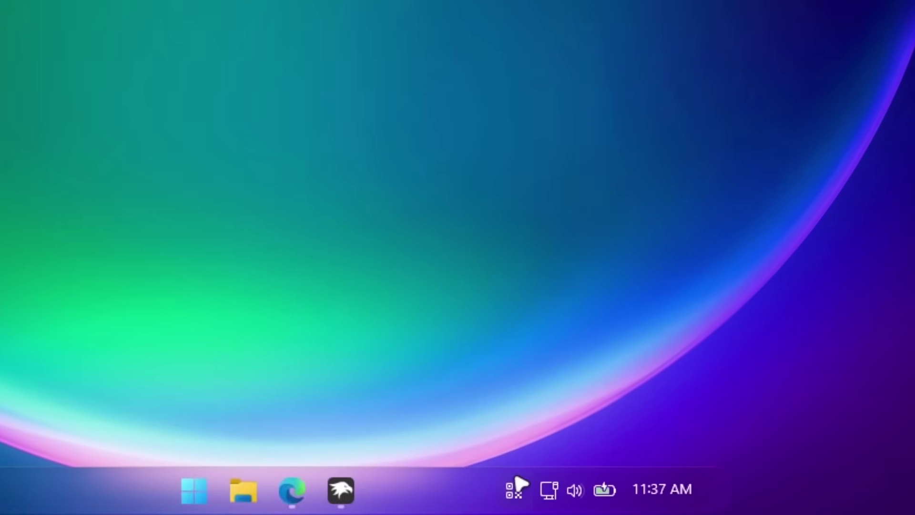
Check the hidden tray icons, bring up Flow Launcher, and run a Google search for "google".
{"action": "left_click", "coordinate": [516, 490]}
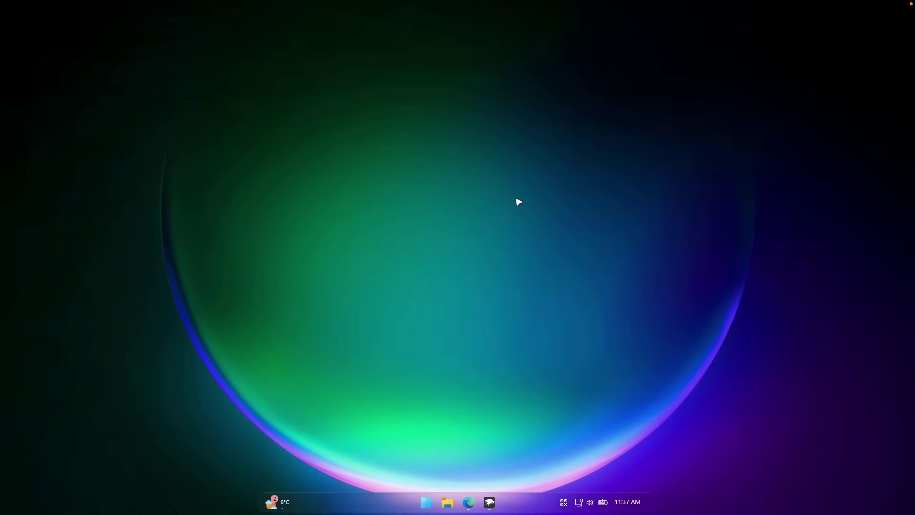
{"action": "key", "text": "alt+space"}
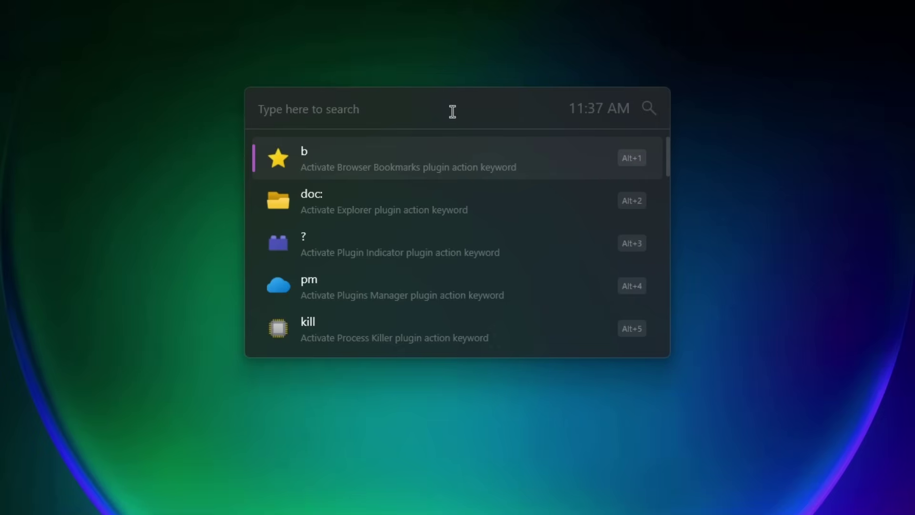
{"action": "type", "text": "google"}
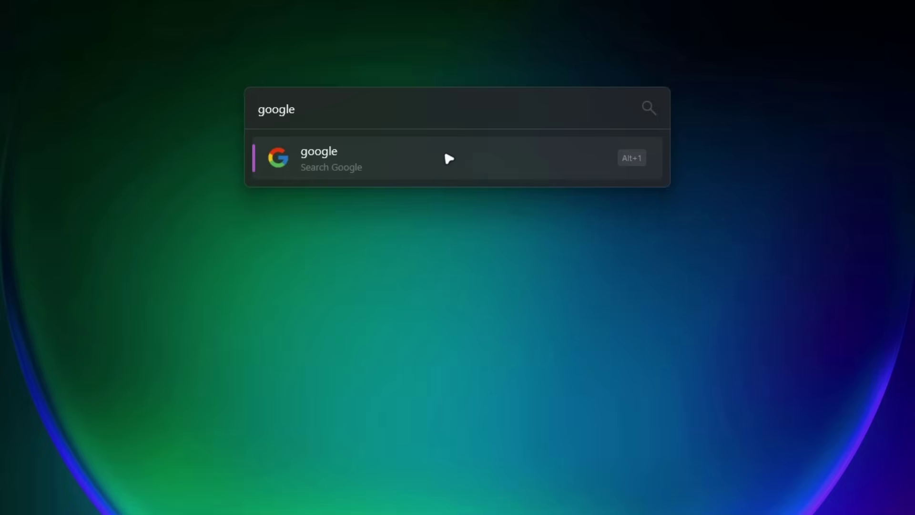
{"action": "key", "text": "Return"}
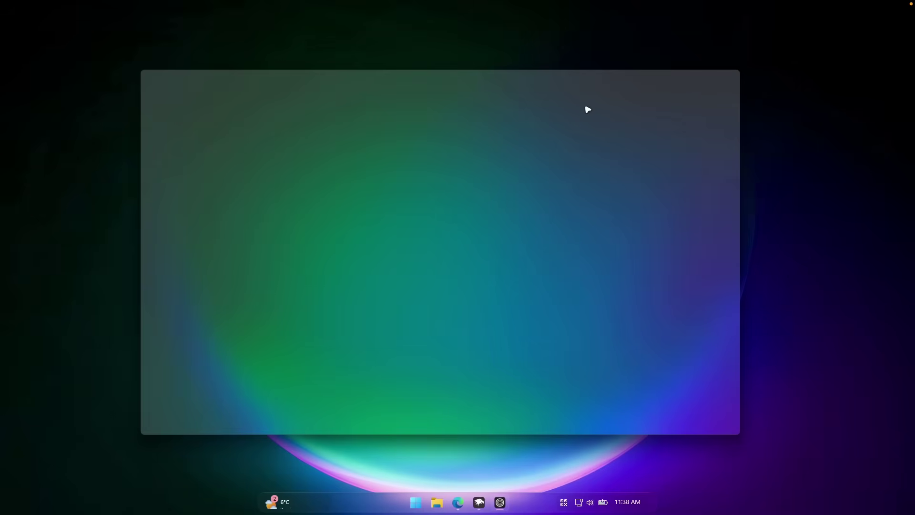
Find File Explorer by searching for "file" in Flow Launcher, open it, and close its window.
{"action": "key", "text": "alt+space"}
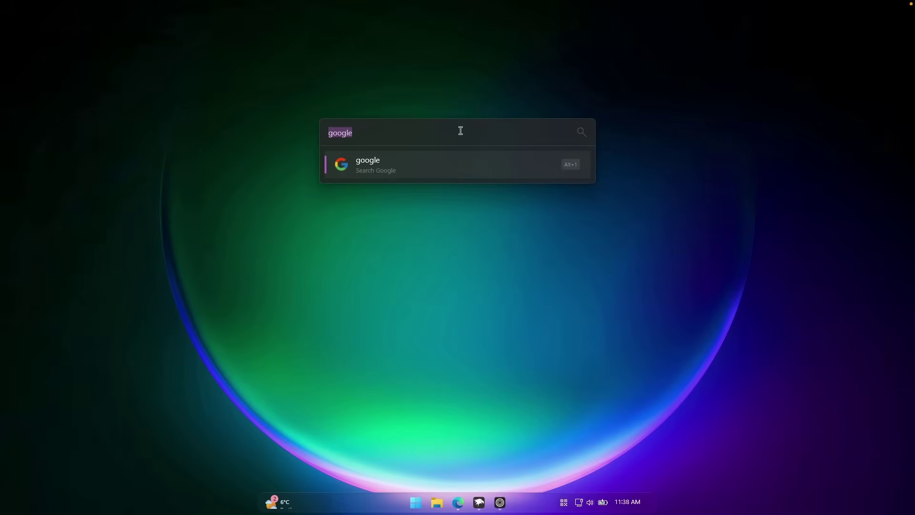
{"action": "type", "text": "file"}
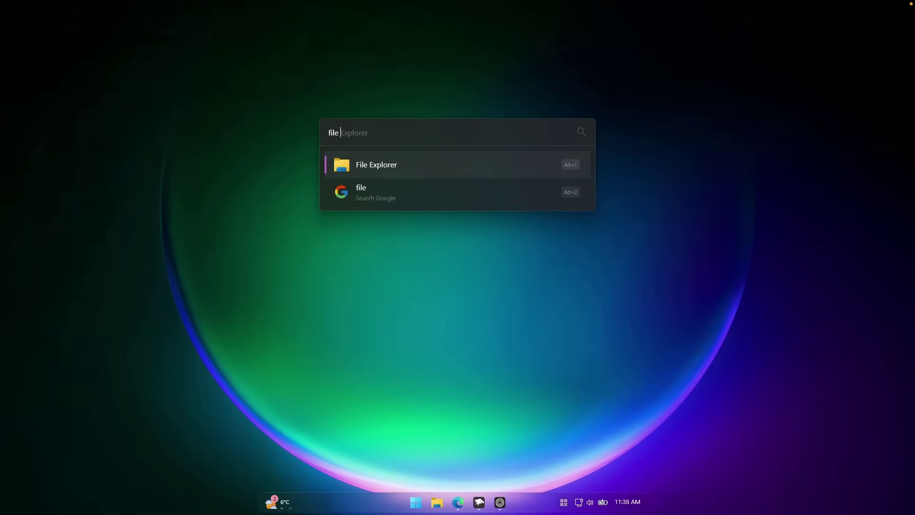
{"action": "left_click", "coordinate": [427, 171]}
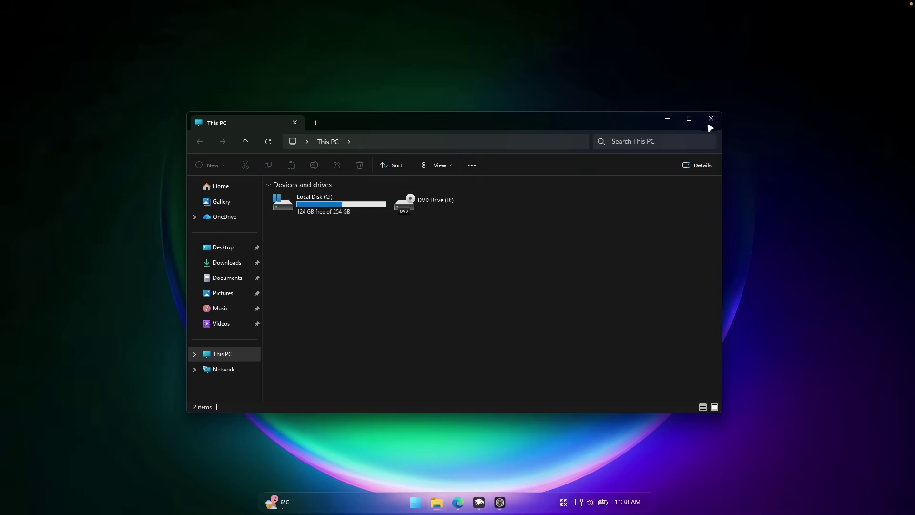
{"action": "left_click", "coordinate": [710, 119]}
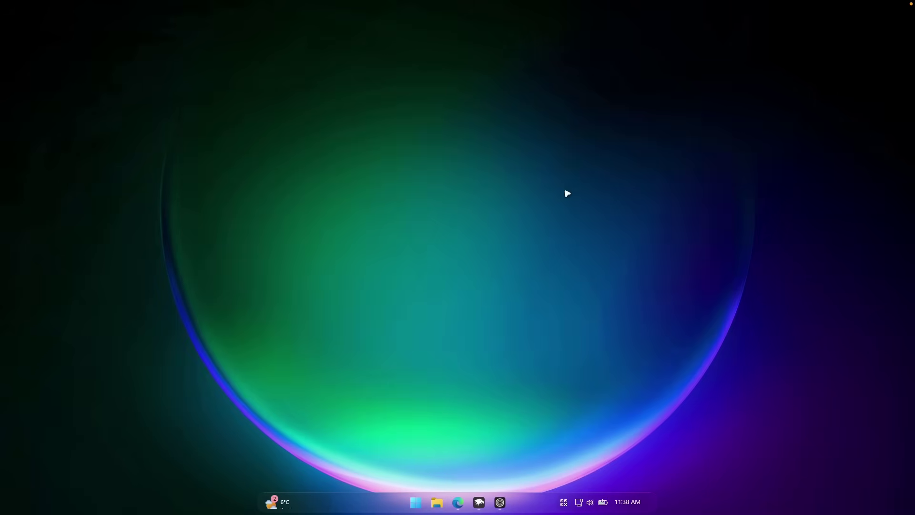
Calculate 2-2 in Flow Launcher and clear the query.
{"action": "key", "text": "alt+space"}
{"action": "type", "text": "2-2"}
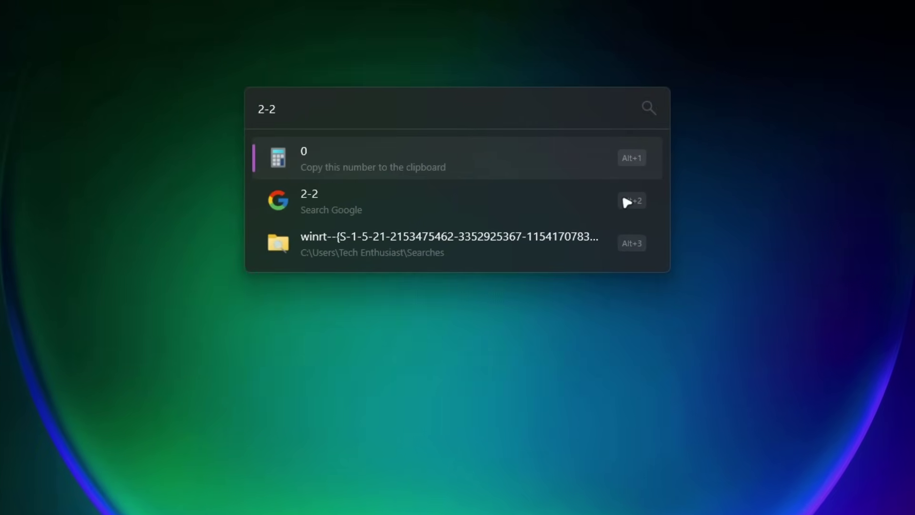
{"action": "key", "text": "BackSpace"}
{"action": "key", "text": "BackSpace"}
{"action": "key", "text": "BackSpace"}
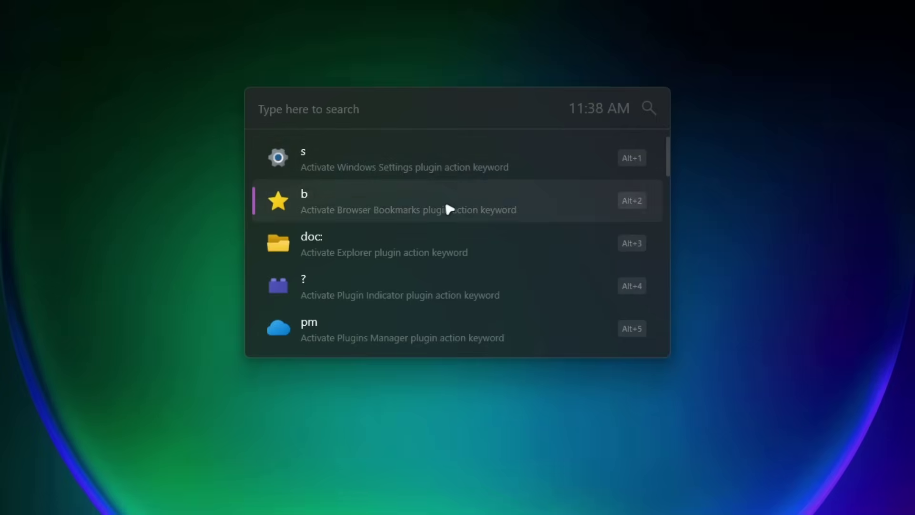
Browse the plugin action keywords listed in Flow Launcher.
{"action": "scroll", "coordinate": [449, 231], "scroll_direction": "down", "scroll_amount": 10}
{"action": "scroll", "coordinate": [410, 241], "scroll_direction": "up", "scroll_amount": 10}
{"action": "key", "text": "Up"}
{"action": "key", "text": "Up"}
{"action": "key", "text": "Down"}
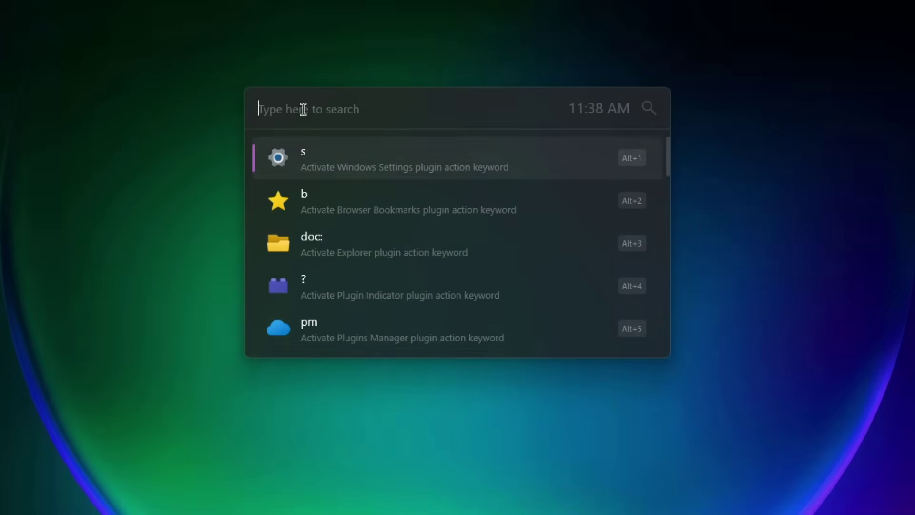
Browse Windows settings with Flow Launcher's "s" keyword, filter by "per" to open the Personalization category, and minimize Settings.
{"action": "type", "text": "s"}
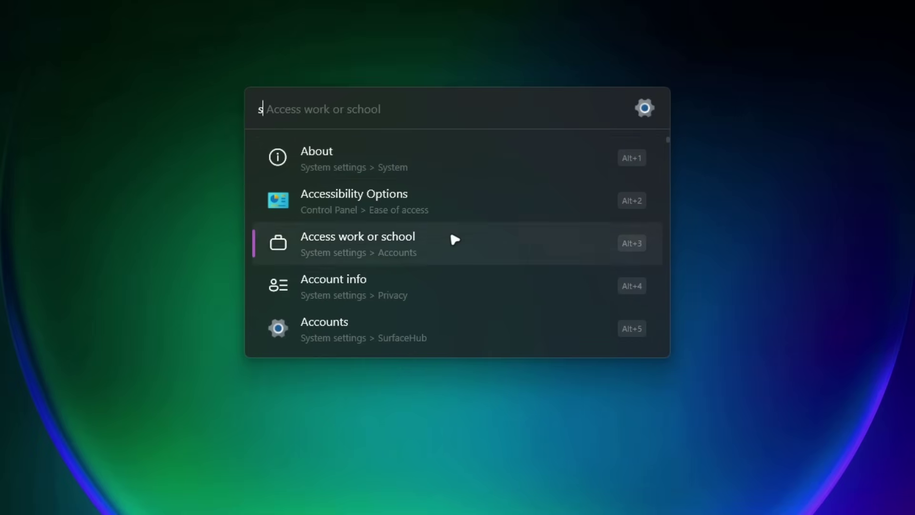
{"action": "scroll", "coordinate": [435, 317], "scroll_direction": "down", "scroll_amount": 10}
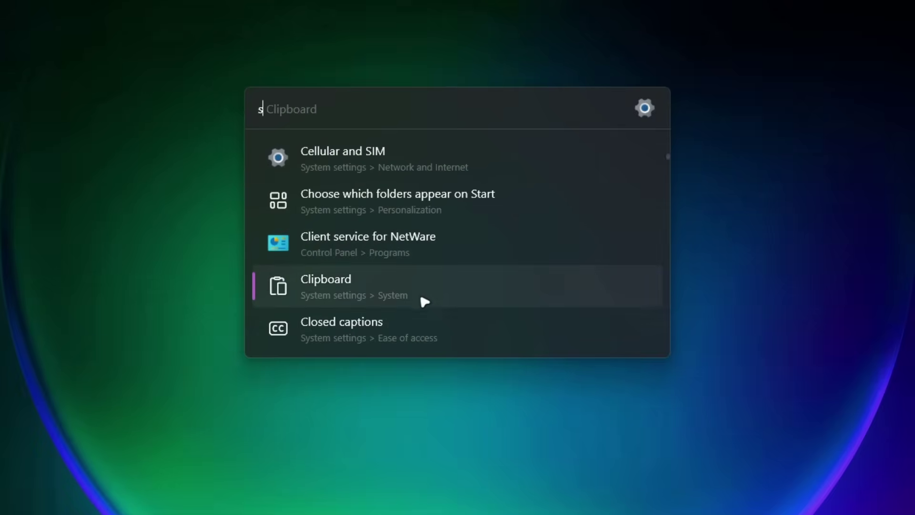
{"action": "scroll", "coordinate": [424, 302], "scroll_direction": "down", "scroll_amount": 5}
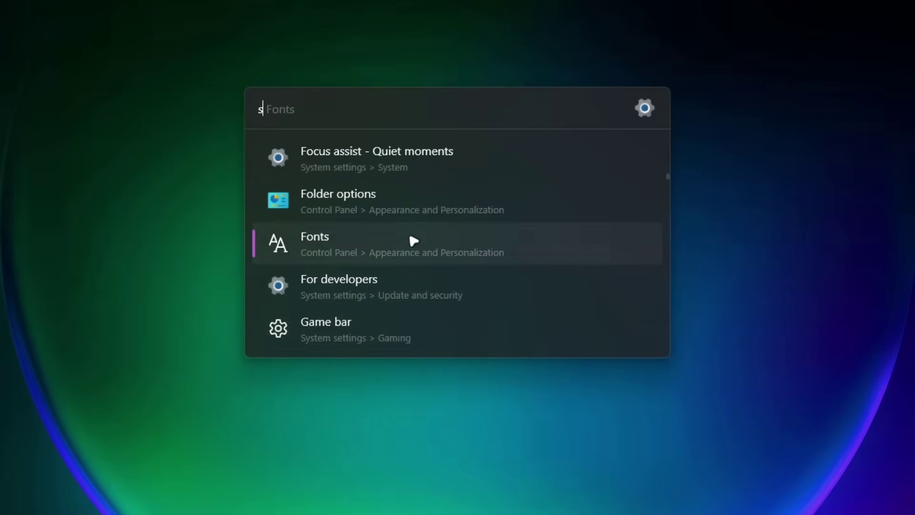
{"action": "scroll", "coordinate": [413, 241], "scroll_direction": "up", "scroll_amount": 15}
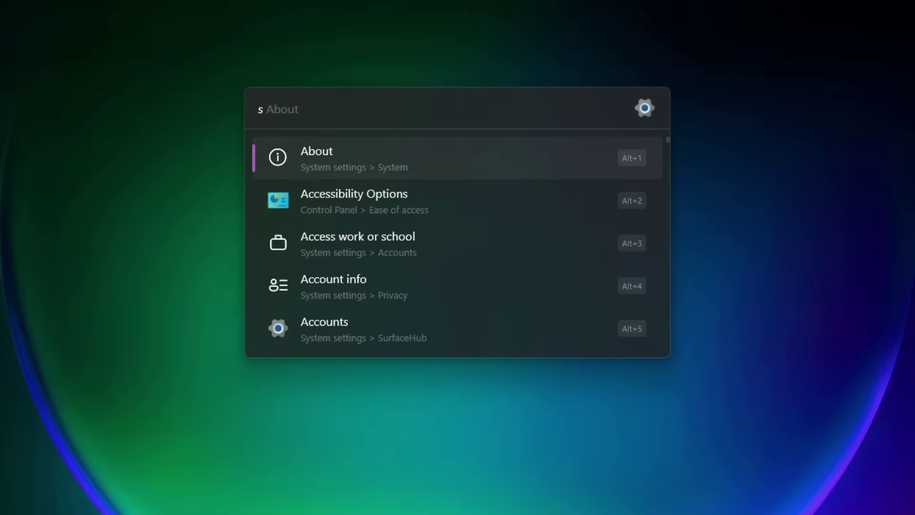
{"action": "type", "text": "per"}
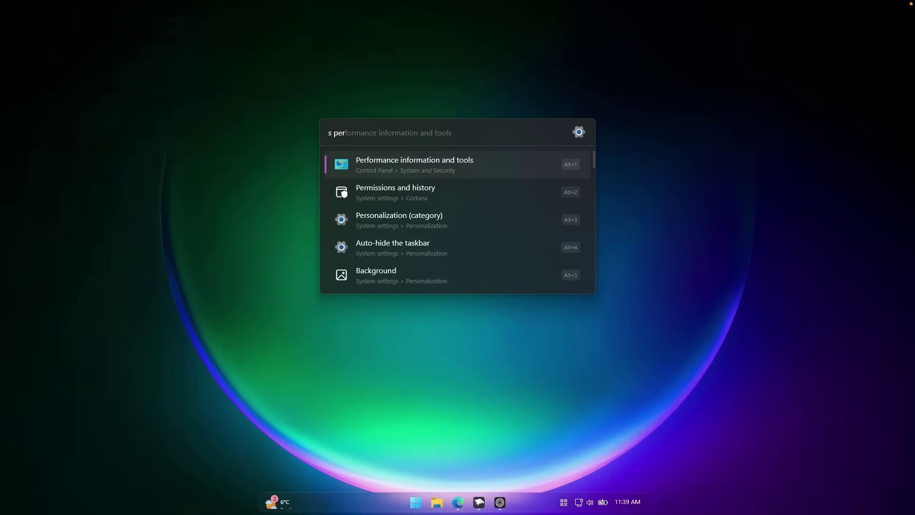
{"action": "key", "text": "Down"}
{"action": "key", "text": "Down"}
{"action": "key", "text": "Return"}
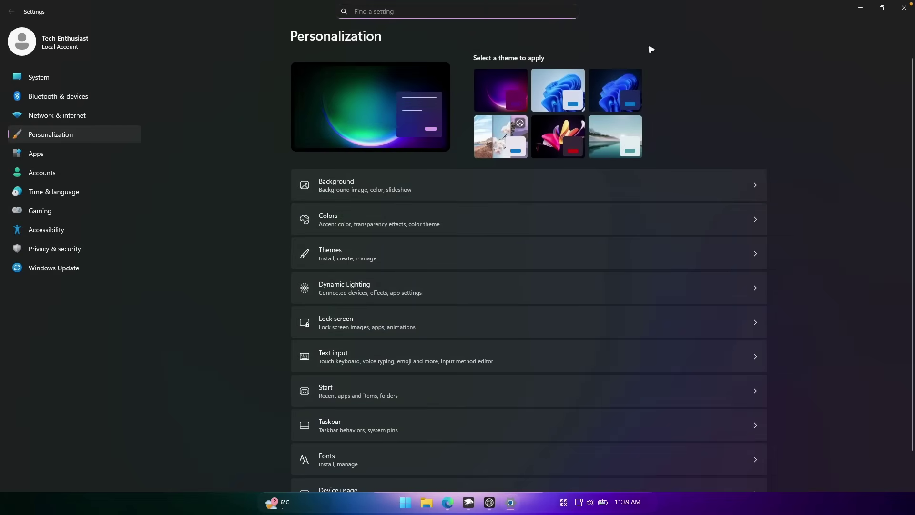
{"action": "left_click", "coordinate": [860, 7]}
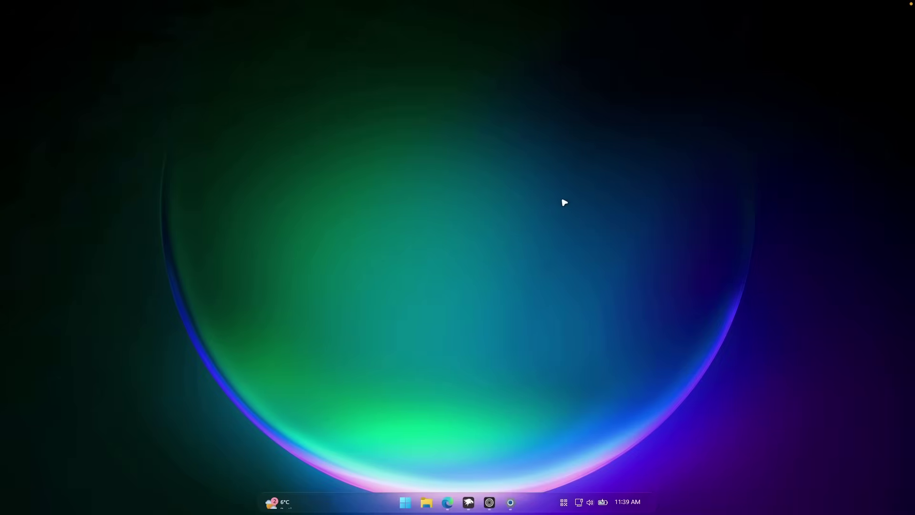
Open Flow Launcher's settings and look through the list of installed plugins.
{"action": "left_click", "coordinate": [564, 501]}
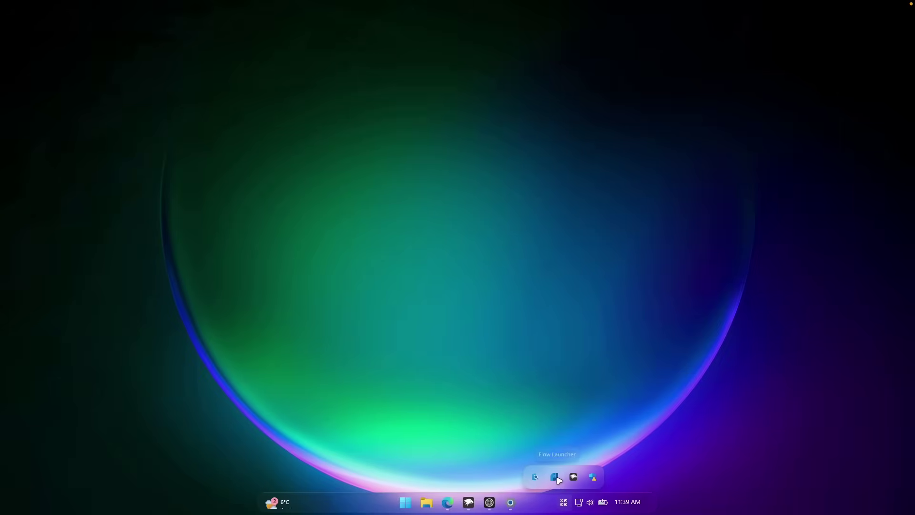
{"action": "right_click", "coordinate": [556, 477]}
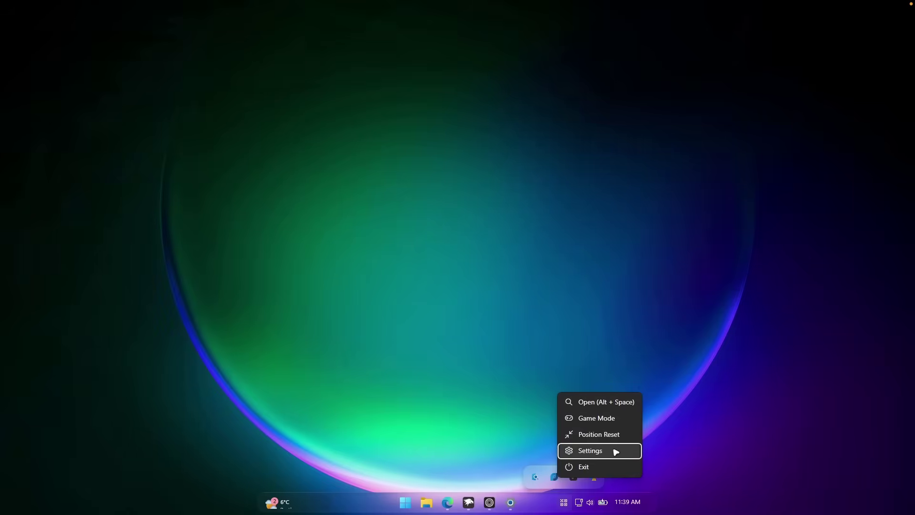
{"action": "left_click", "coordinate": [616, 451]}
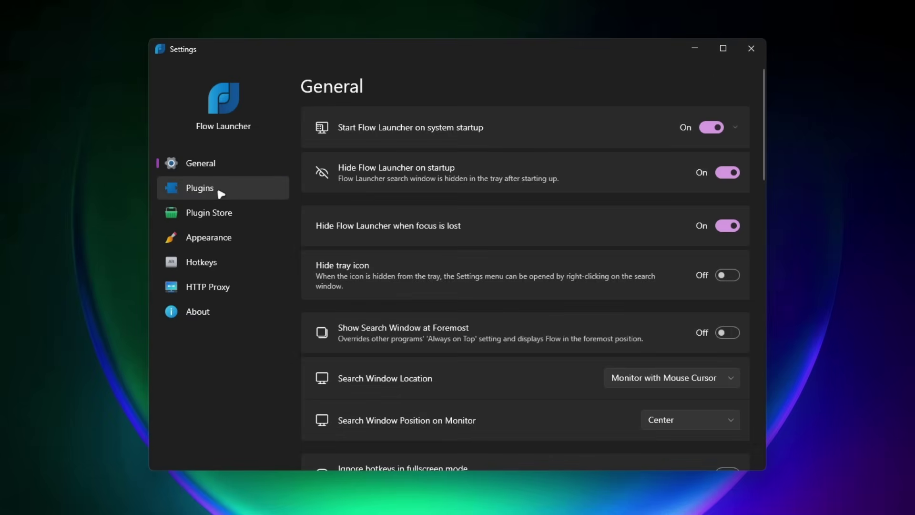
{"action": "left_click", "coordinate": [220, 193]}
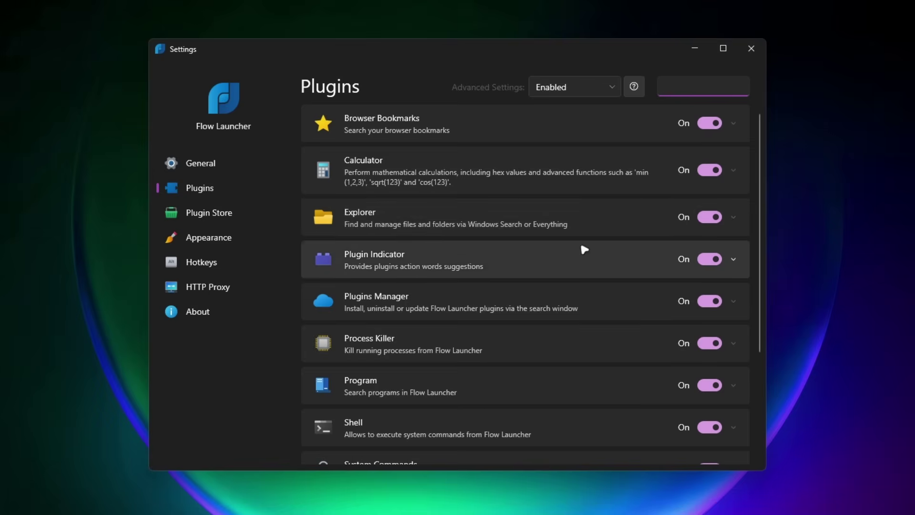
{"action": "left_click_drag", "start_coordinate": [760, 186], "coordinate": [772, 300]}
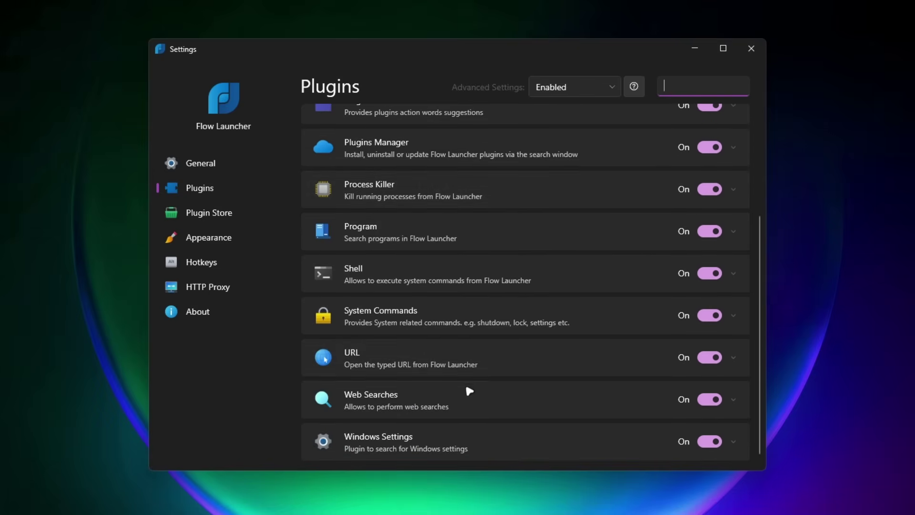
{"action": "scroll", "coordinate": [479, 282], "scroll_direction": "up", "scroll_amount": 3}
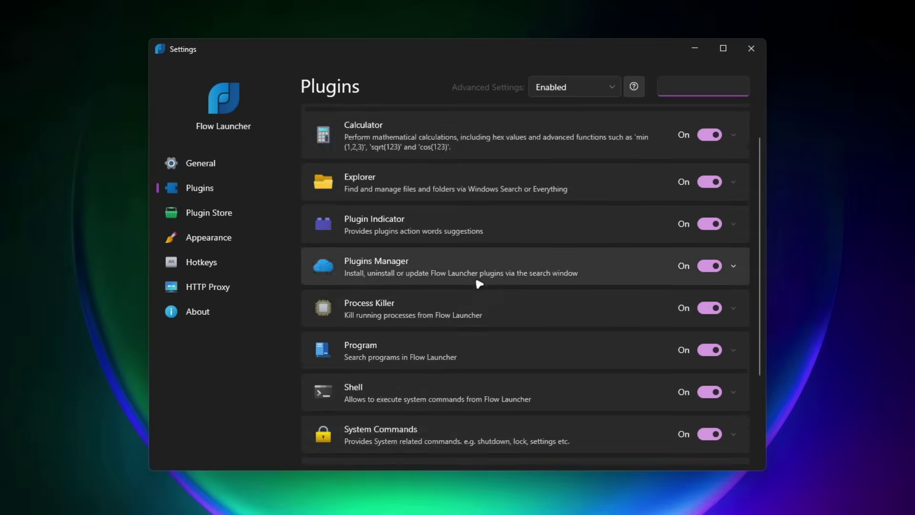
Browse the plugins offered in the Plugin Store, including the new releases and recently updated ones.
{"action": "left_click", "coordinate": [229, 218]}
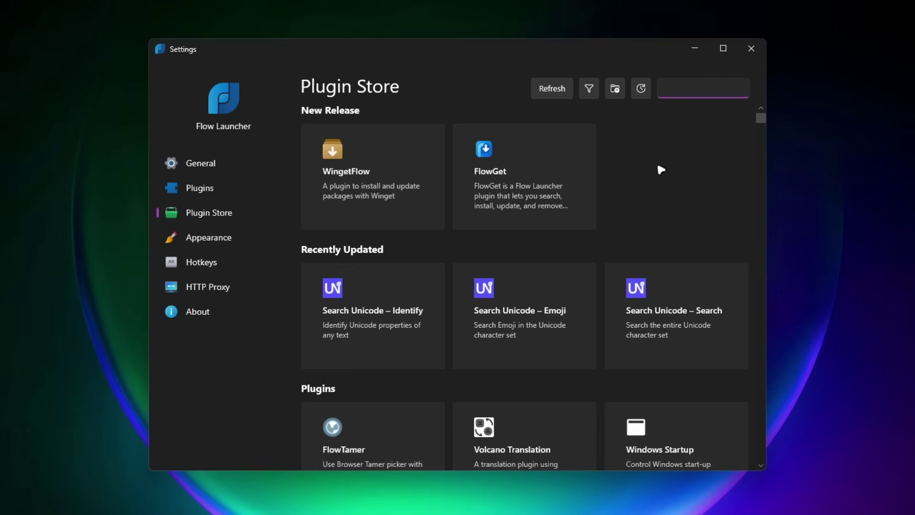
{"action": "scroll", "coordinate": [408, 242], "scroll_direction": "down", "scroll_amount": 7}
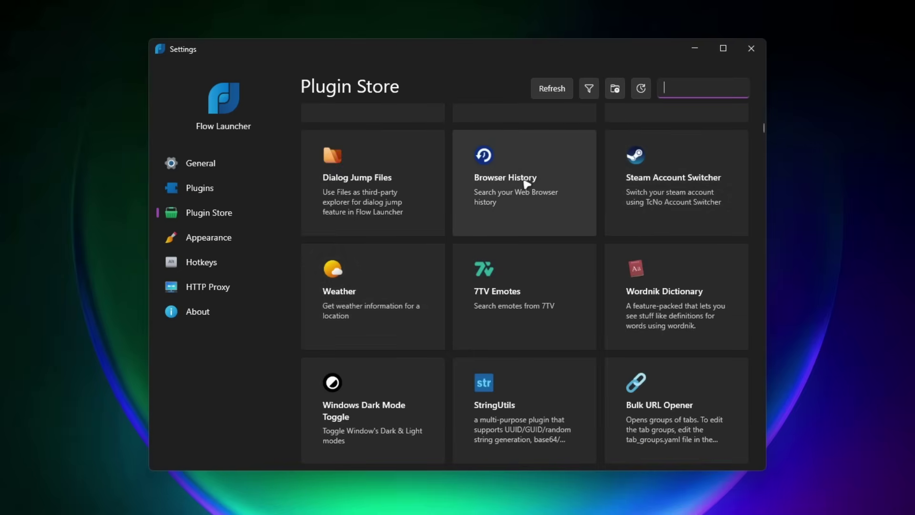
{"action": "scroll", "coordinate": [526, 183], "scroll_direction": "down", "scroll_amount": 6}
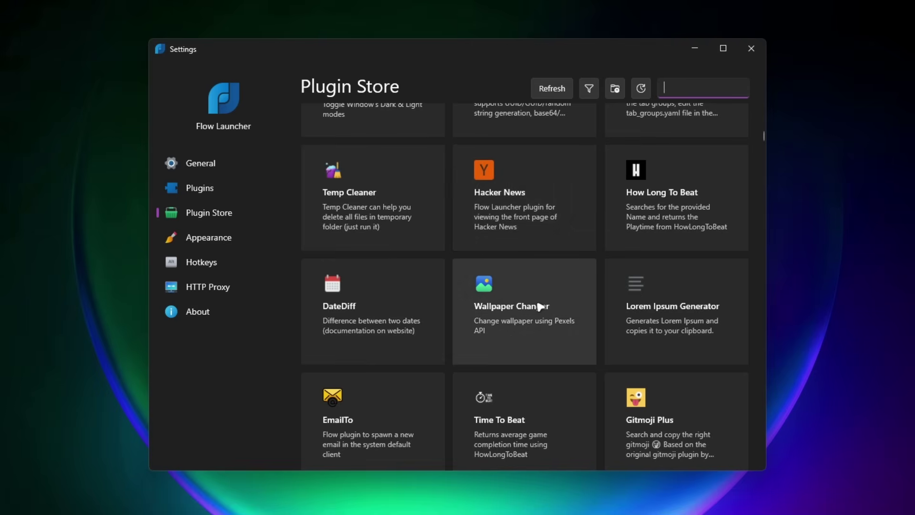
{"action": "scroll", "coordinate": [540, 307], "scroll_direction": "down", "scroll_amount": 5}
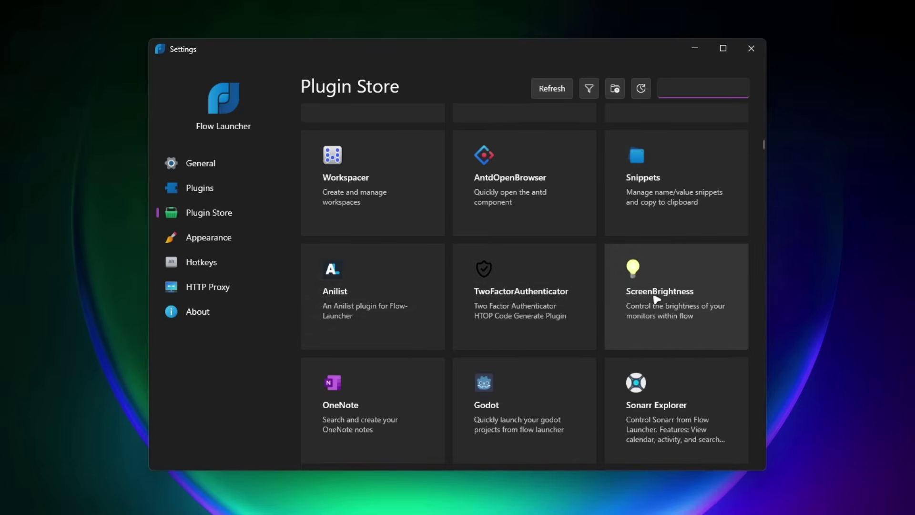
{"action": "scroll", "coordinate": [667, 298], "scroll_direction": "down", "scroll_amount": 8}
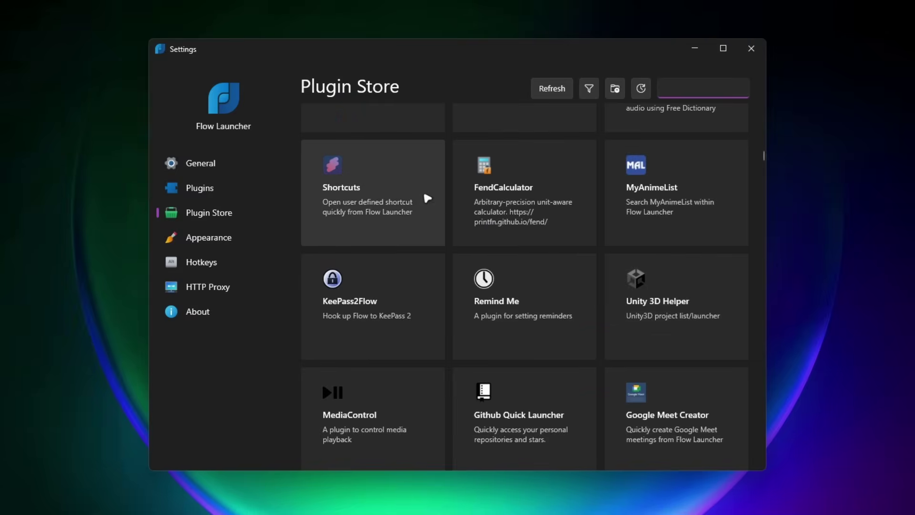
{"action": "scroll", "coordinate": [504, 205], "scroll_direction": "down", "scroll_amount": 4}
{"action": "scroll", "coordinate": [498, 245], "scroll_direction": "down", "scroll_amount": 5}
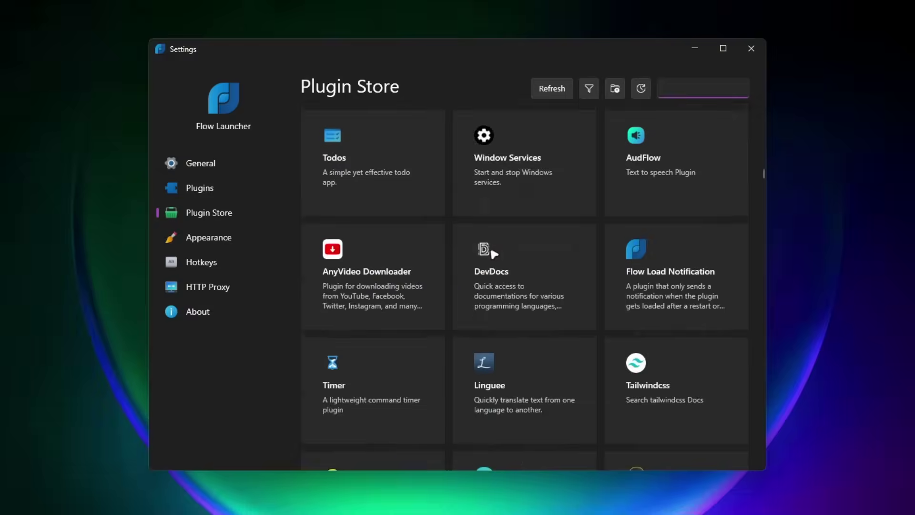
{"action": "scroll", "coordinate": [522, 348], "scroll_direction": "up", "scroll_amount": 20}
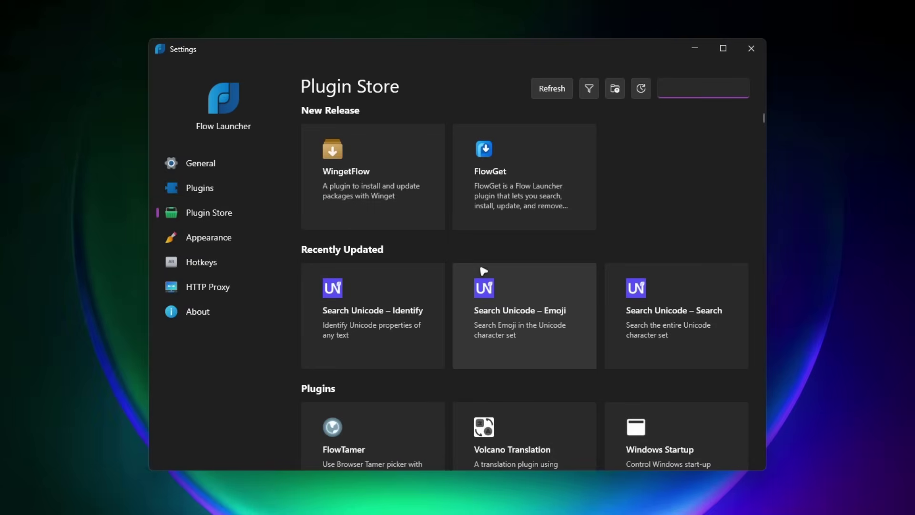
{"action": "scroll", "coordinate": [488, 263], "scroll_direction": "down", "scroll_amount": 8}
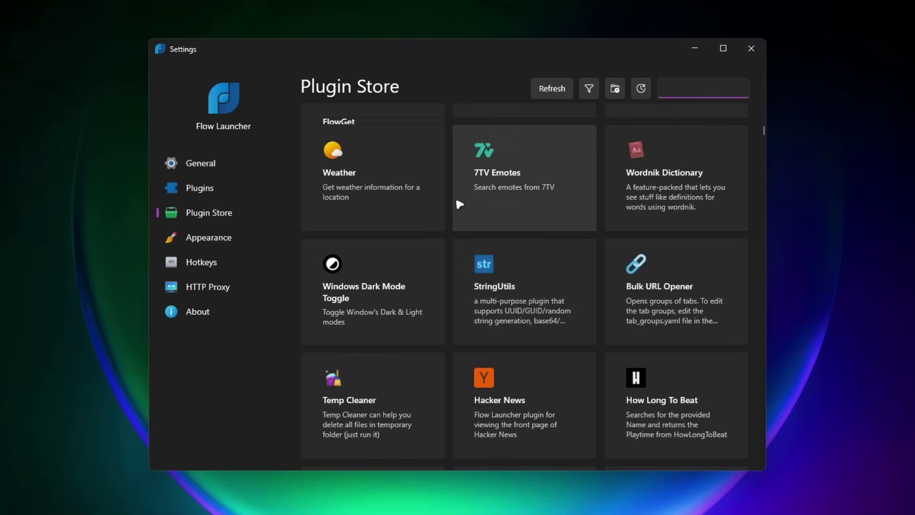
Install the Weather plugin from the Plugin Store and expand its settings in the installed plugins list.
{"action": "left_click", "coordinate": [367, 174]}
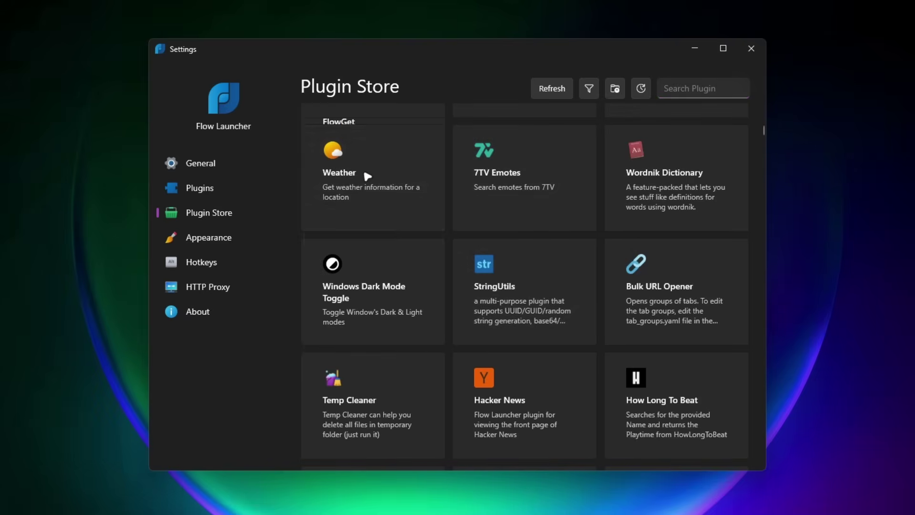
{"action": "left_click", "coordinate": [415, 264]}
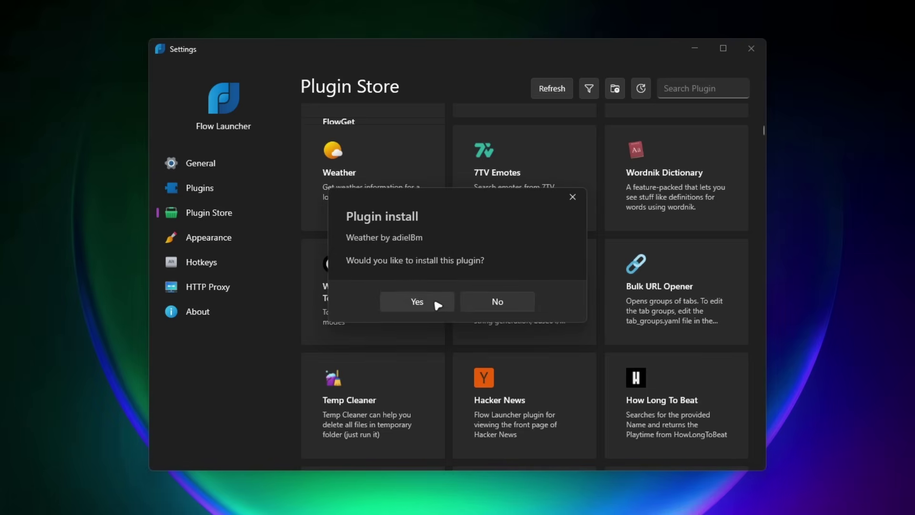
{"action": "left_click", "coordinate": [436, 302]}
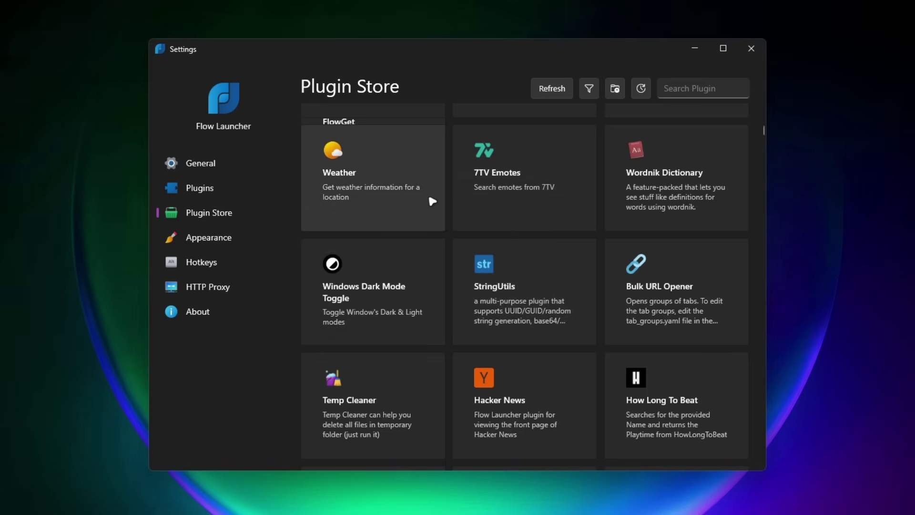
{"action": "left_click", "coordinate": [242, 193]}
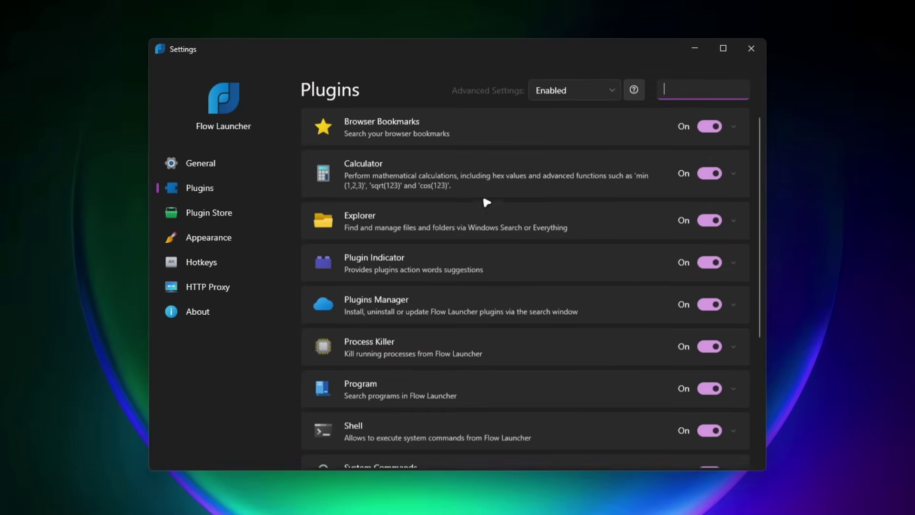
{"action": "scroll", "coordinate": [515, 219], "scroll_direction": "down", "scroll_amount": 5}
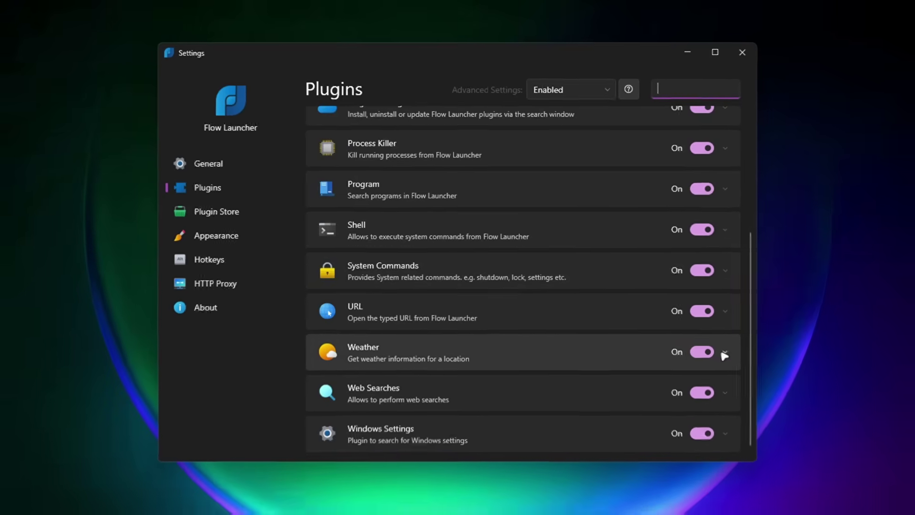
{"action": "left_click", "coordinate": [733, 357]}
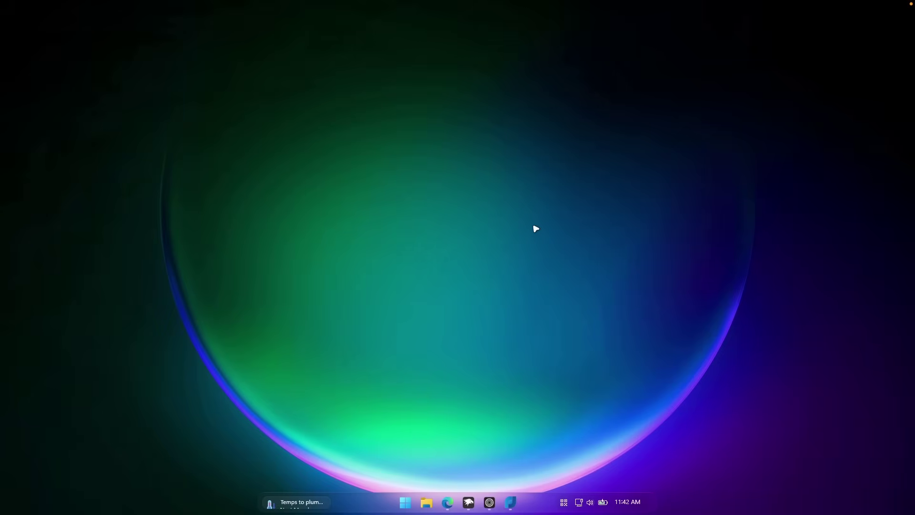
Find Weather by searching for "weat" in Flow Launcher, open it, and close its window.
{"action": "key", "text": "alt+space"}
{"action": "type", "text": "wea"}
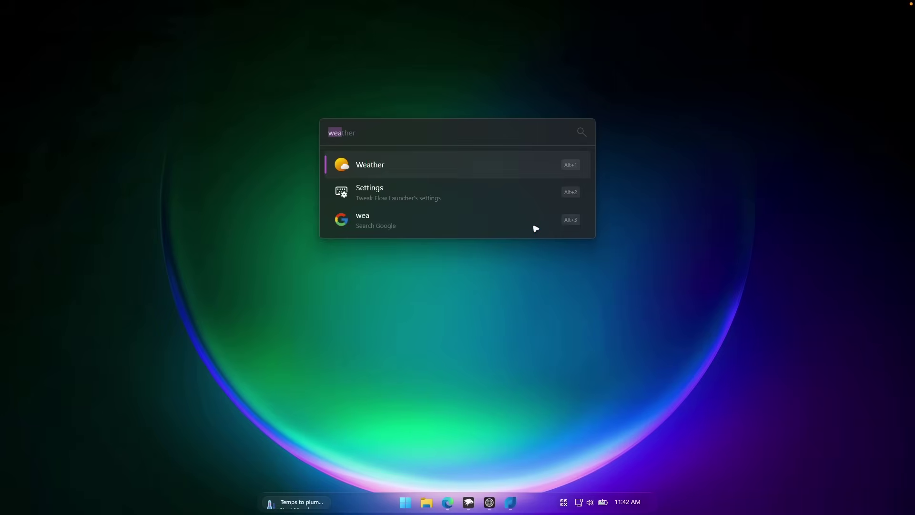
{"action": "key", "text": "BackSpace"}
{"action": "key", "text": "BackSpace"}
{"action": "key", "text": "BackSpace"}
{"action": "type", "text": "we"}
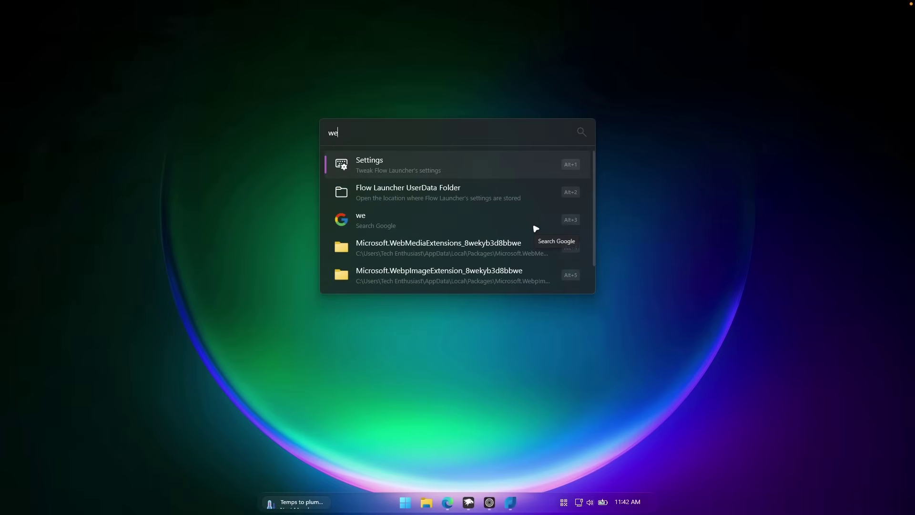
{"action": "type", "text": "at"}
{"action": "key", "text": "Return"}
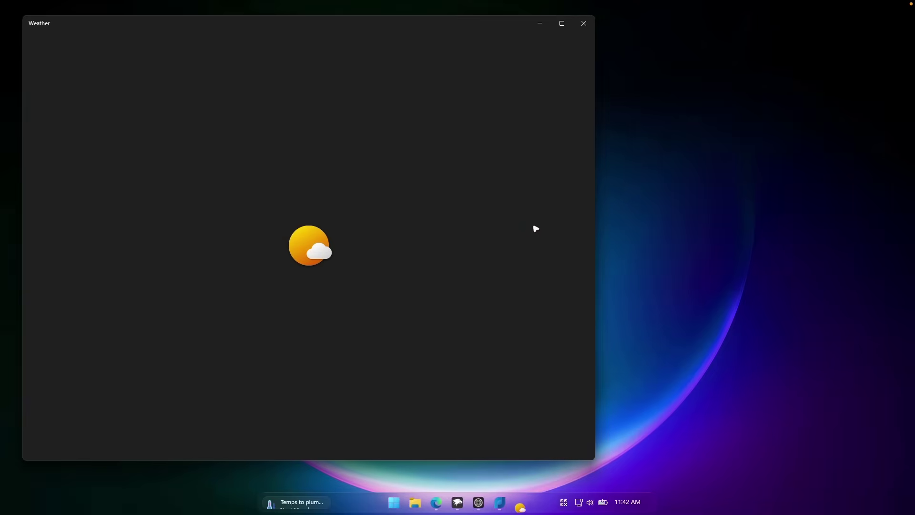
{"action": "left_click", "coordinate": [584, 23]}
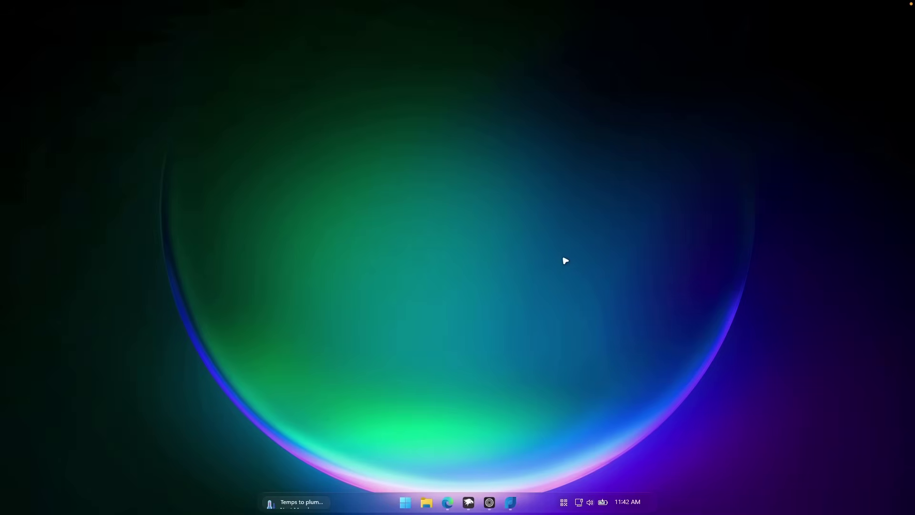
Return to Flow Launcher's settings and look through more plugins in the Plugin Store.
{"action": "left_click", "coordinate": [511, 504]}
{"action": "left_click", "coordinate": [284, 206]}
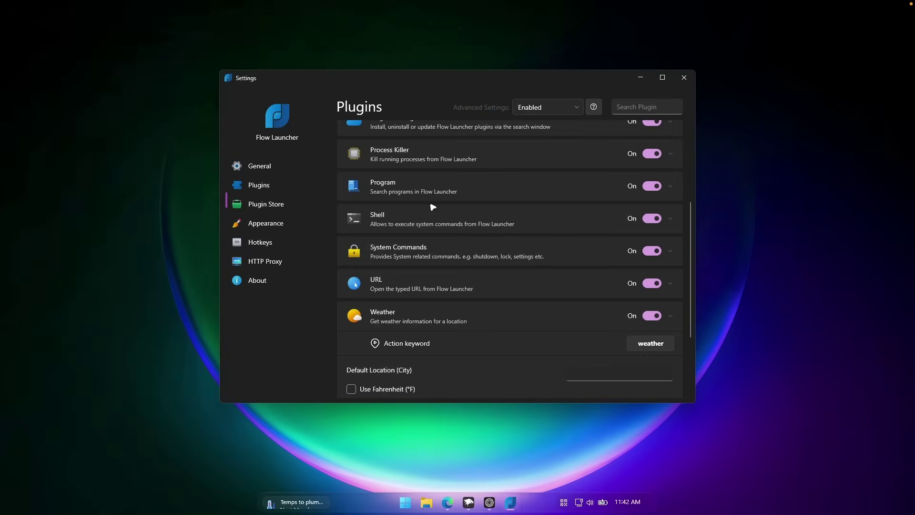
{"action": "scroll", "coordinate": [500, 286], "scroll_direction": "down", "scroll_amount": 5}
{"action": "scroll", "coordinate": [503, 299], "scroll_direction": "down", "scroll_amount": 10}
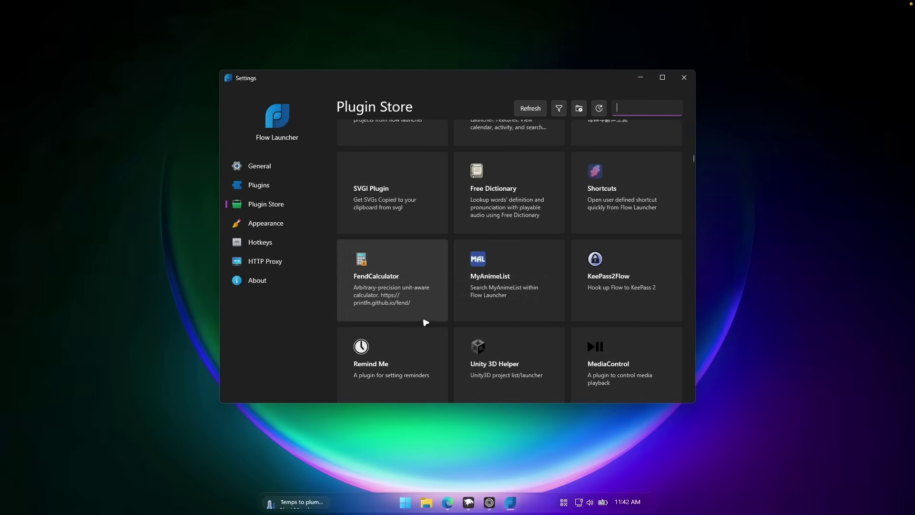
{"action": "scroll", "coordinate": [339, 227], "scroll_direction": "up", "scroll_amount": 5}
Open Flow Launcher's appearance settings and expand the list of available themes.
{"action": "left_click", "coordinate": [266, 223]}
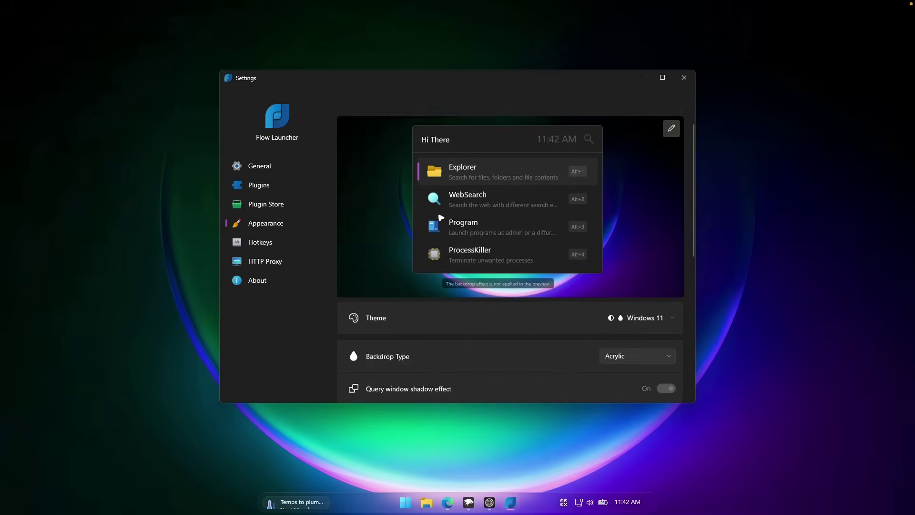
{"action": "scroll", "coordinate": [526, 200], "scroll_direction": "down", "scroll_amount": 3}
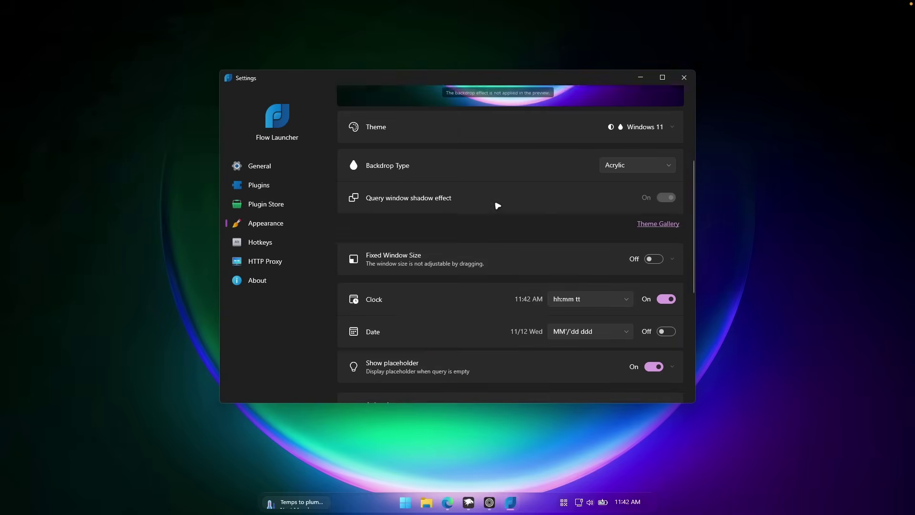
{"action": "scroll", "coordinate": [496, 204], "scroll_direction": "up", "scroll_amount": 3}
{"action": "left_click", "coordinate": [648, 265]}
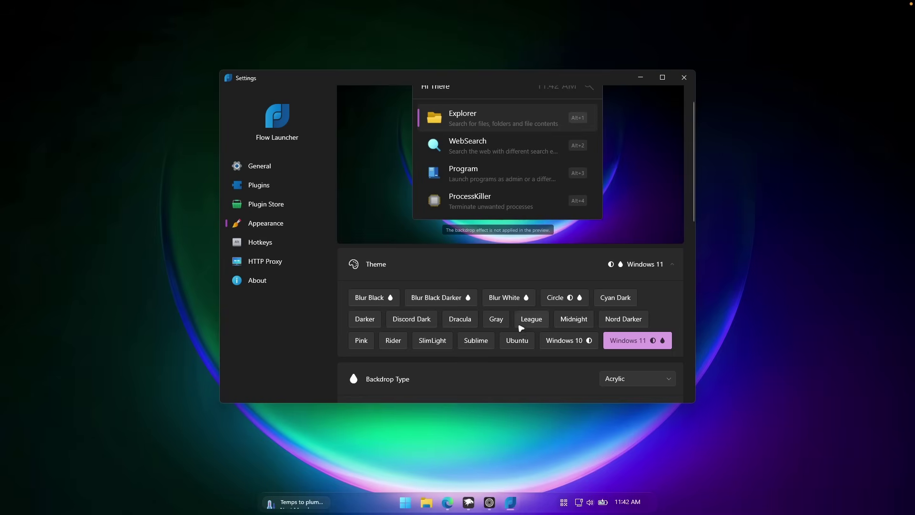
Try the Ubuntu theme on the Flow Launcher search window and return to the appearance settings.
{"action": "left_click", "coordinate": [641, 78]}
{"action": "key", "text": "alt+space"}
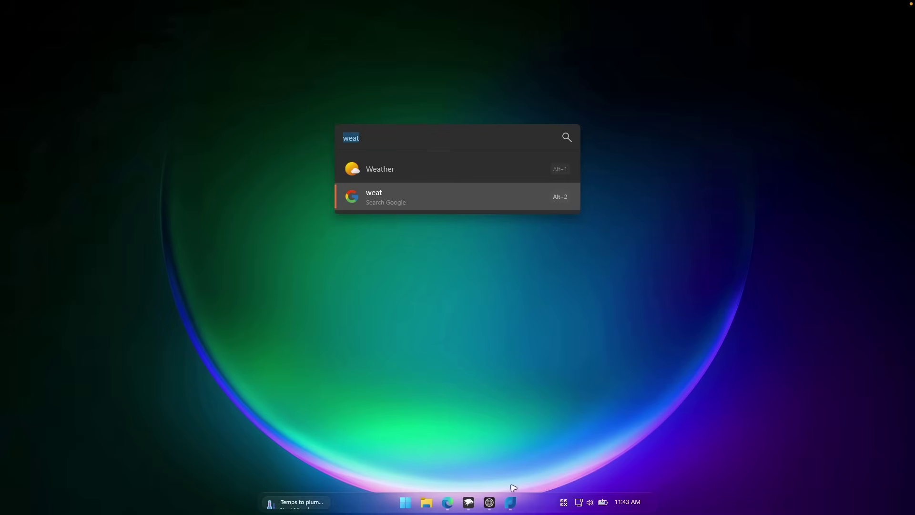
{"action": "left_click", "coordinate": [511, 502]}
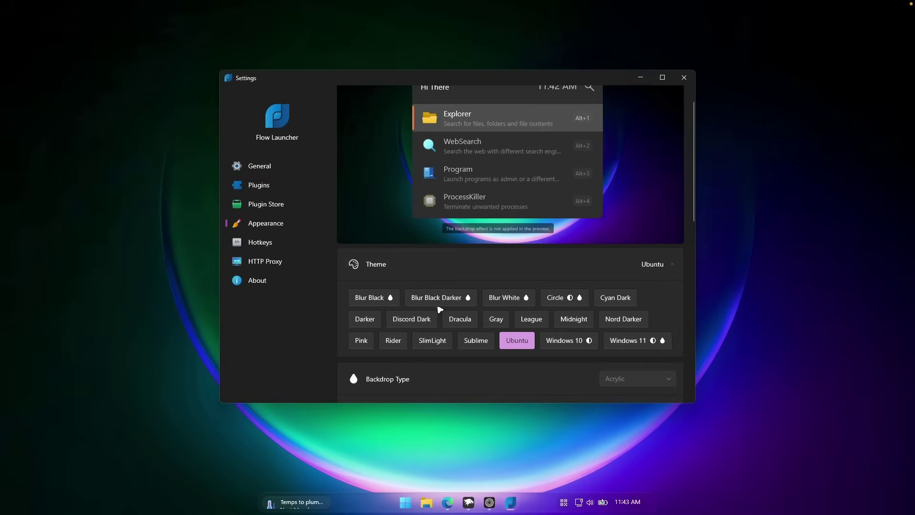
Set the Flow Launcher theme to Discord Dark and check it on the search window.
{"action": "left_click", "coordinate": [411, 318]}
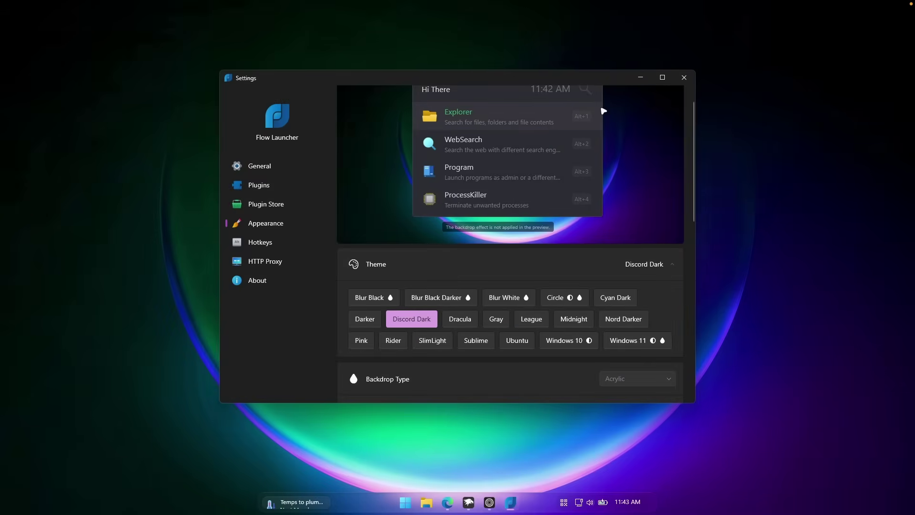
{"action": "left_click", "coordinate": [640, 77]}
{"action": "key", "text": "alt+space"}
{"action": "left_click", "coordinate": [439, 135]}
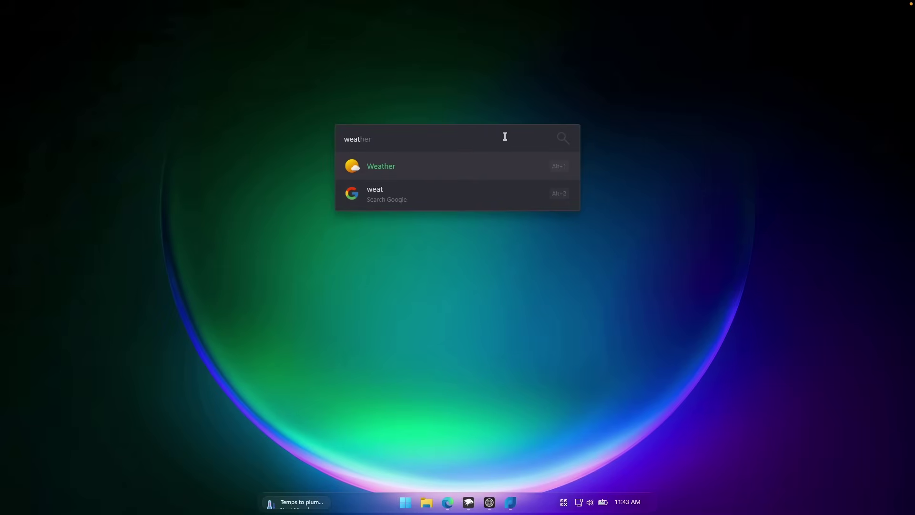
Return to the appearance settings and review the options around the theme list.
{"action": "left_click", "coordinate": [512, 502]}
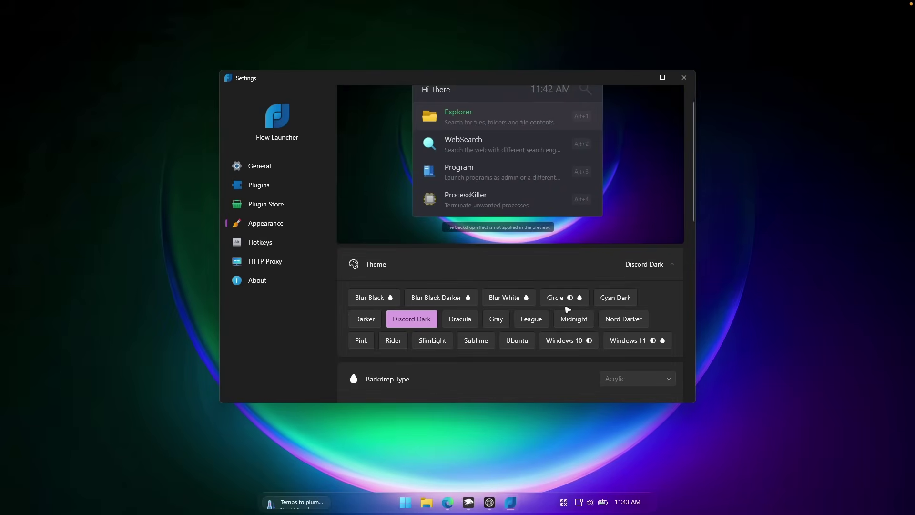
{"action": "scroll", "coordinate": [568, 310], "scroll_direction": "down", "scroll_amount": 5}
{"action": "scroll", "coordinate": [568, 310], "scroll_direction": "up", "scroll_amount": 5}
{"action": "scroll", "coordinate": [532, 314], "scroll_direction": "down", "scroll_amount": 2}
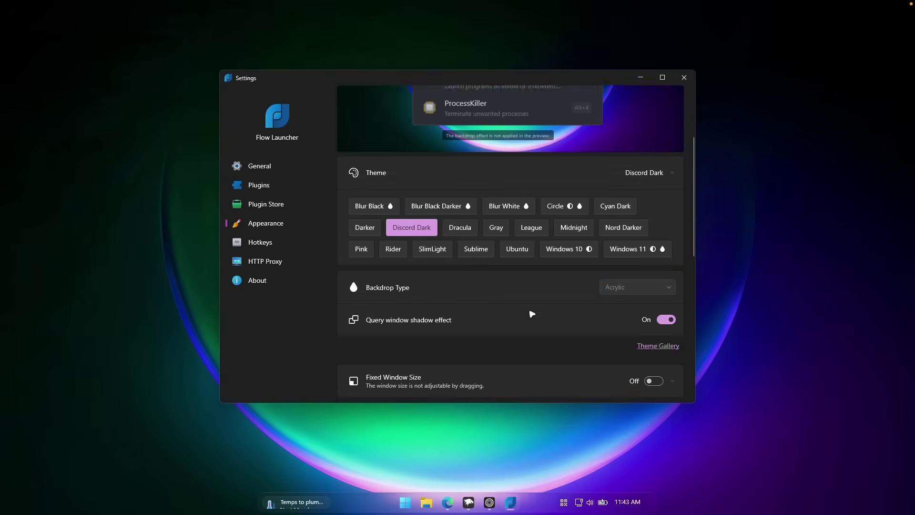
Review the remaining Flow Launcher appearance options down to the theme folder entry and minimize the settings window.
{"action": "scroll", "coordinate": [532, 314], "scroll_direction": "down", "scroll_amount": 3}
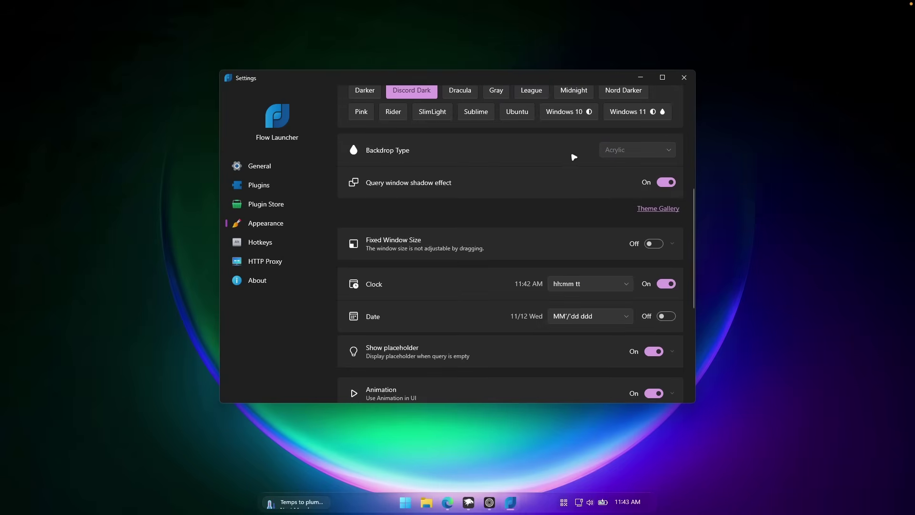
{"action": "scroll", "coordinate": [465, 249], "scroll_direction": "down", "scroll_amount": 5}
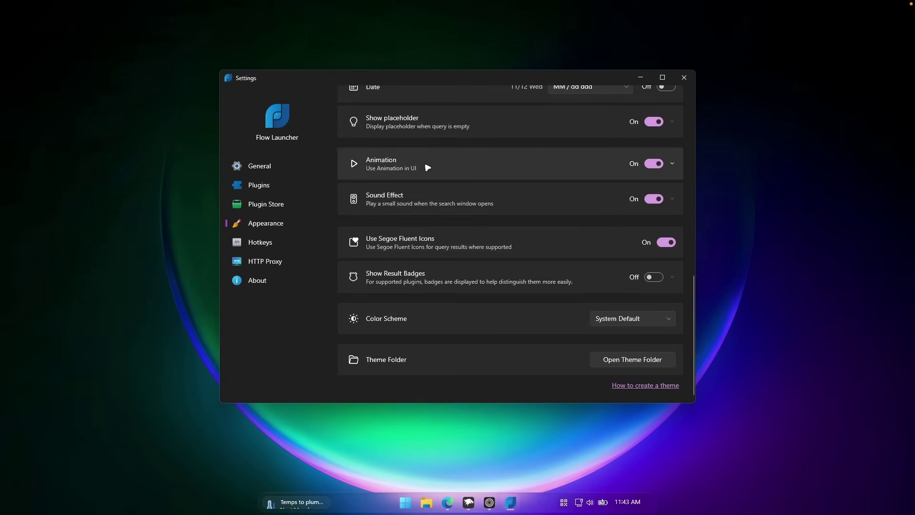
{"action": "left_click", "coordinate": [640, 78]}
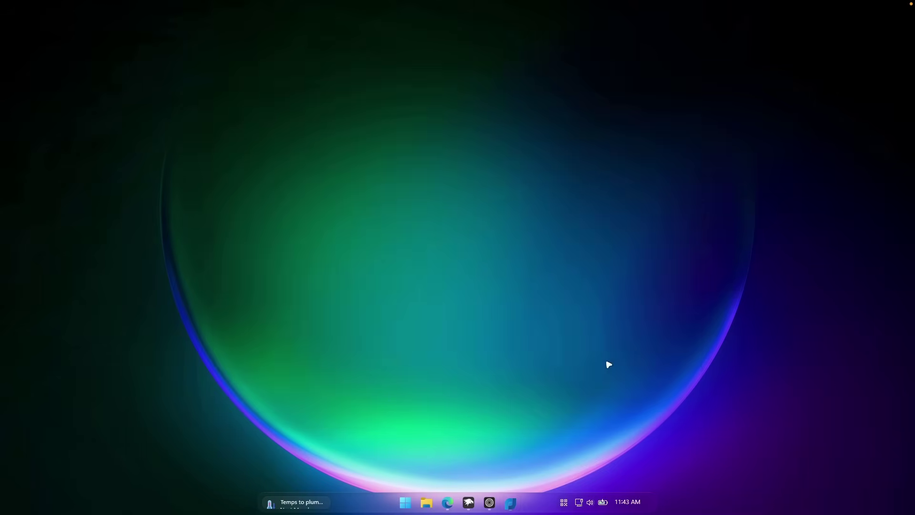
Set the Open Flow Launcher hotkey to Shift+Space in the hotkey settings, minimize the settings and try the new shortcut.
{"action": "left_click", "coordinate": [565, 502]}
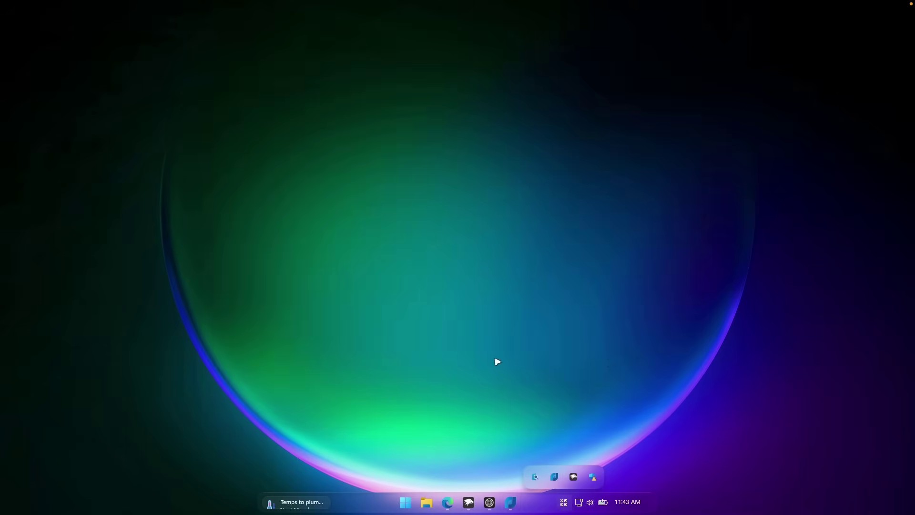
{"action": "key", "text": "alt+space"}
{"action": "key", "text": "ctrl+i"}
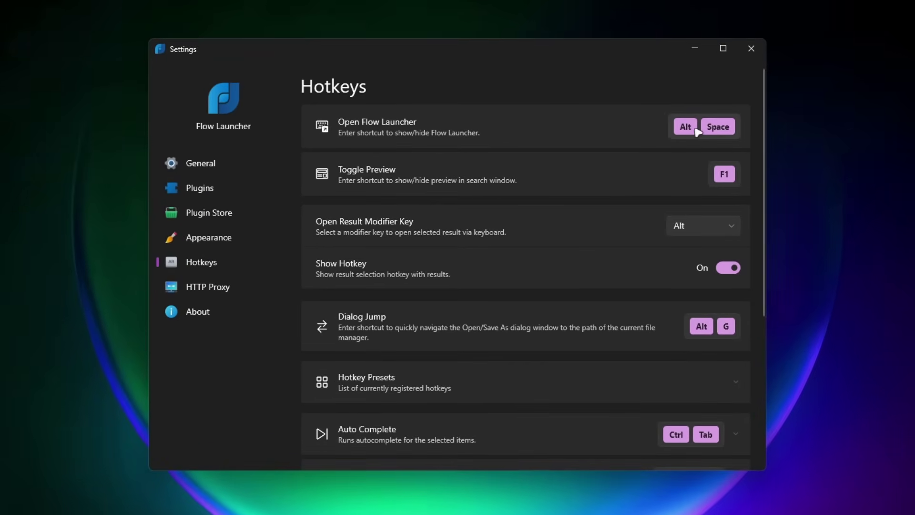
{"action": "left_click", "coordinate": [697, 129]}
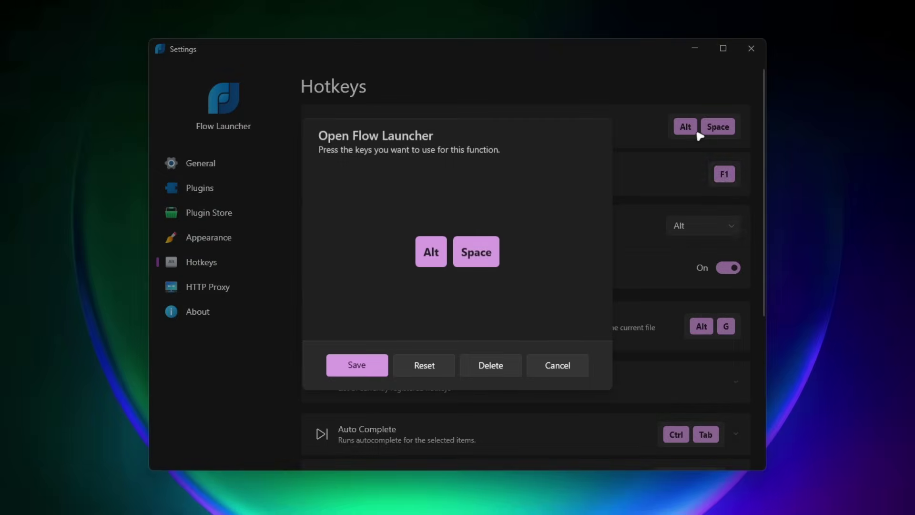
{"action": "key", "text": "alt+space"}
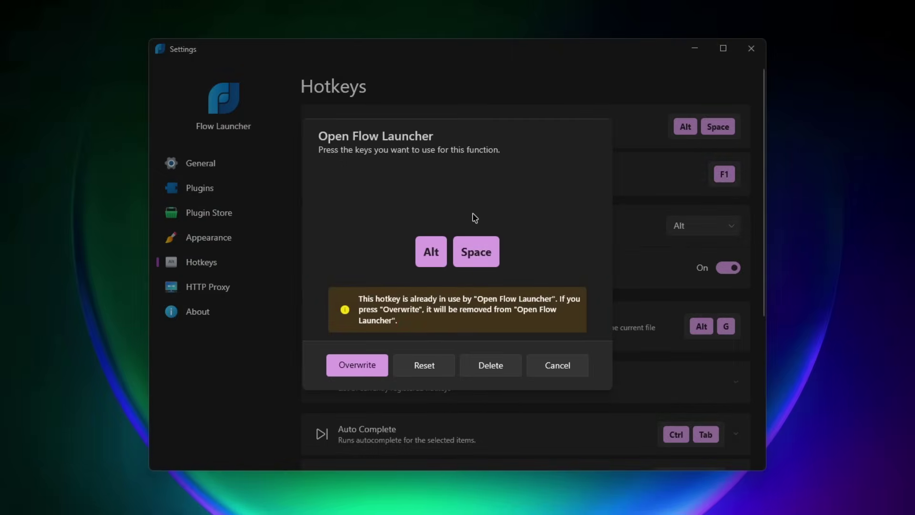
{"action": "key", "text": "shift+space"}
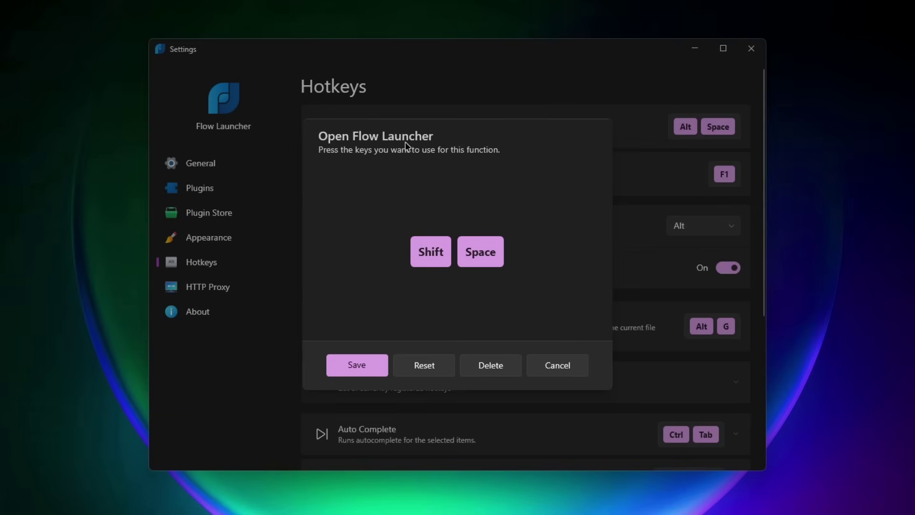
{"action": "left_click", "coordinate": [370, 364]}
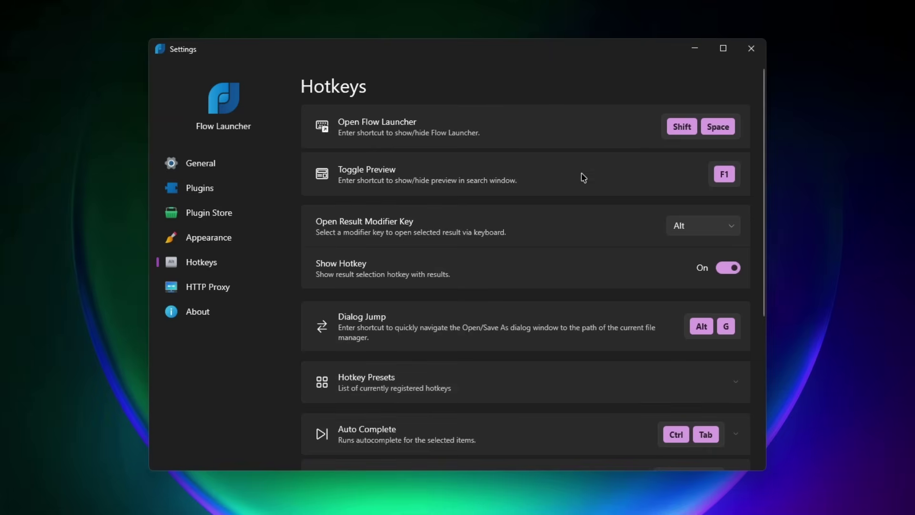
{"action": "left_click", "coordinate": [695, 48]}
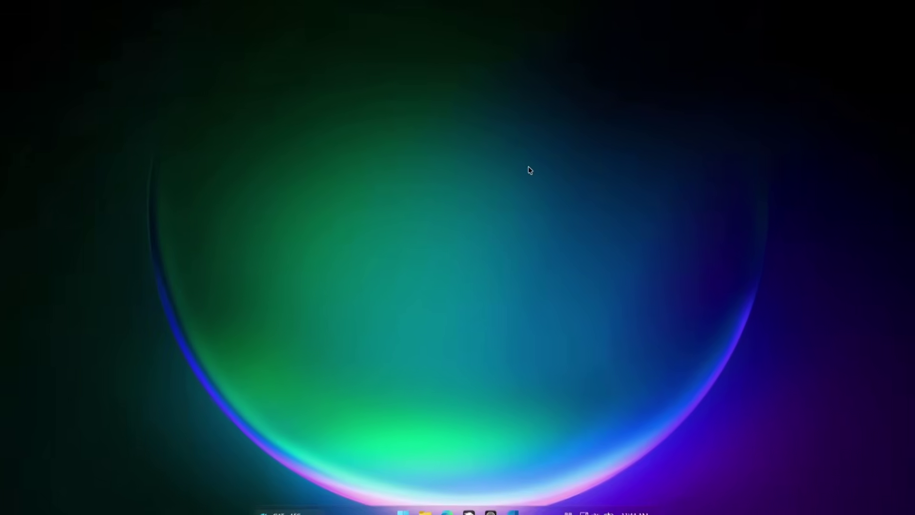
{"action": "key", "text": "shift+space"}
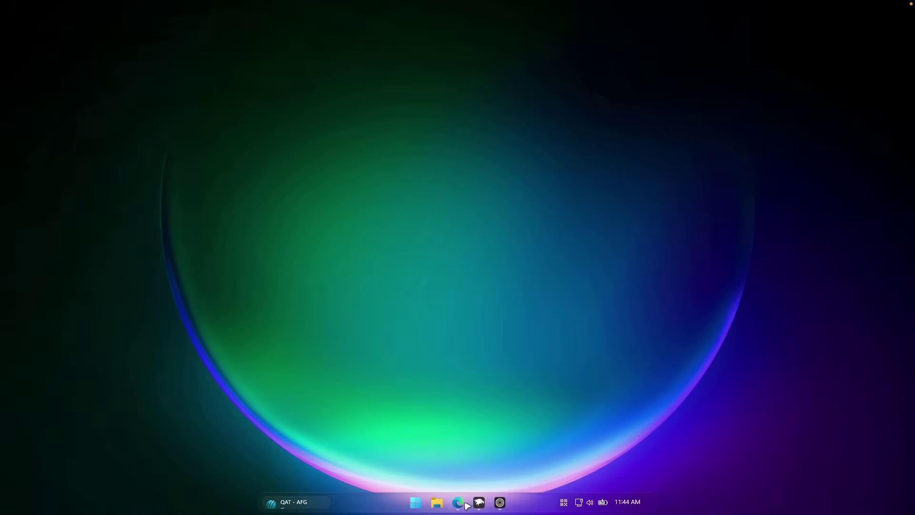
Switch to the Flow Launcher website in Edge, view its download options and minimize the browser.
{"action": "left_click", "coordinate": [458, 502]}
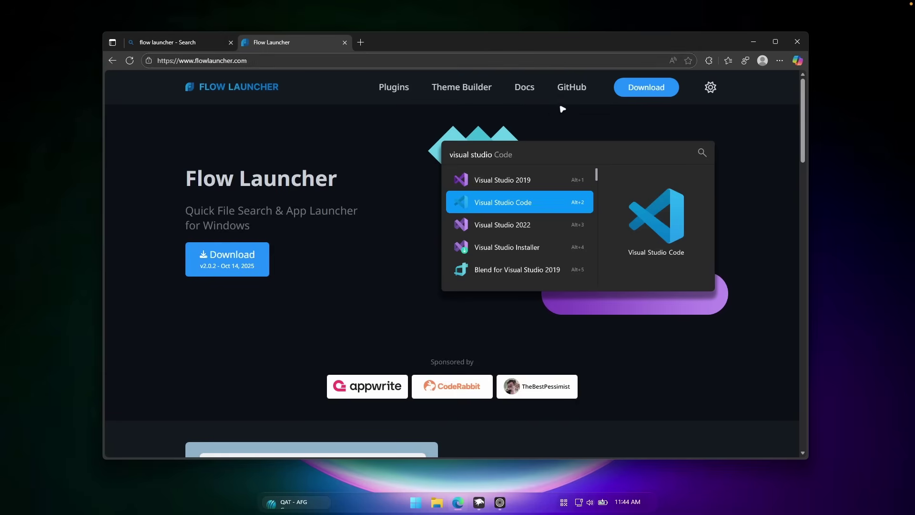
{"action": "left_click", "coordinate": [642, 87]}
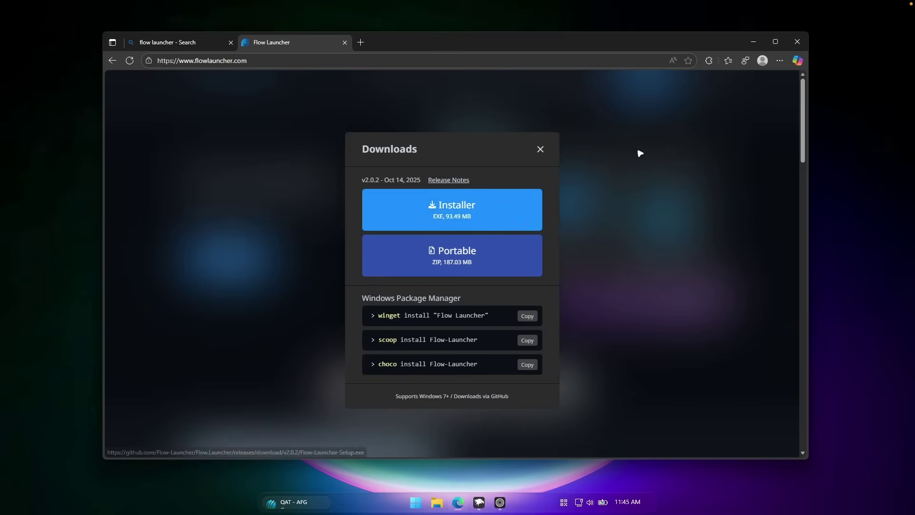
{"action": "left_click", "coordinate": [752, 42]}
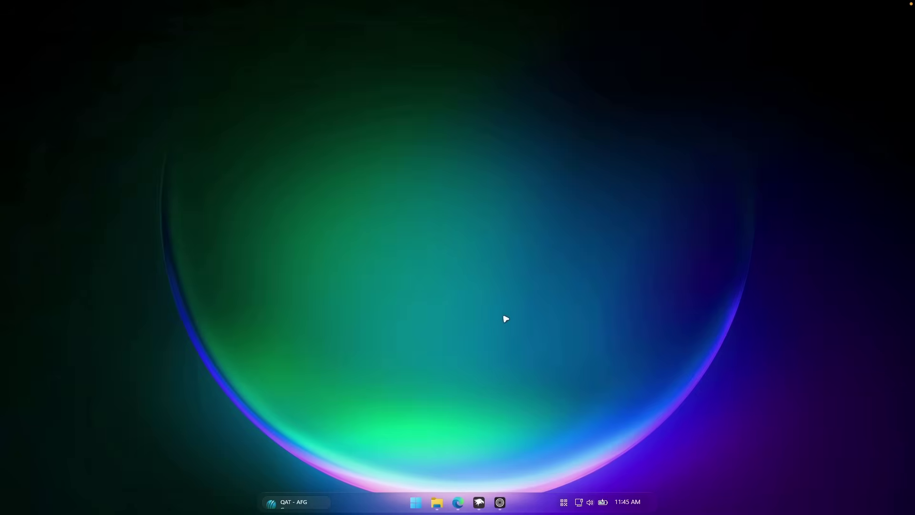
Open the Downloads folder in File Explorer, preview the JPG image with QuickLook and close the preview.
{"action": "left_click", "coordinate": [438, 503]}
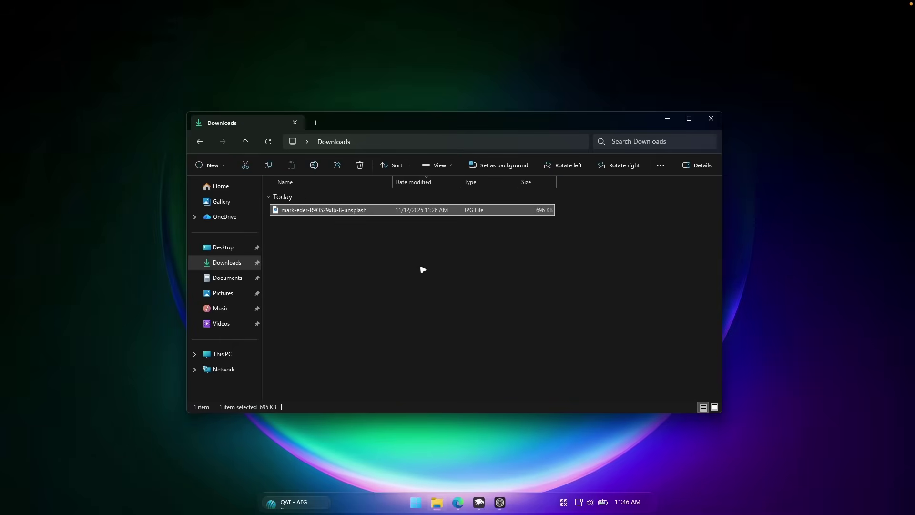
{"action": "left_click", "coordinate": [376, 242]}
{"action": "left_click", "coordinate": [374, 210]}
{"action": "key", "text": "Return"}
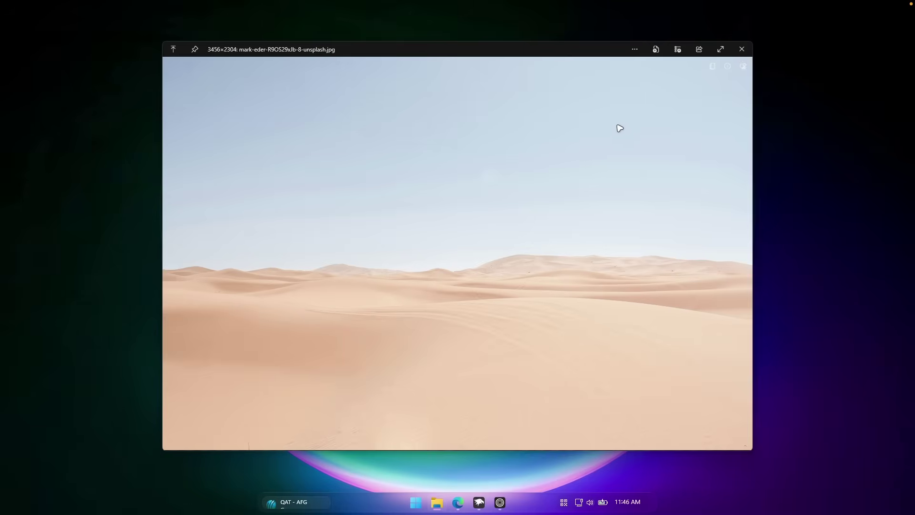
{"action": "left_click", "coordinate": [742, 50]}
Compare the JPG opened in Photos with its QuickLook preview, close both views and minimize the Downloads folder.
{"action": "double_click", "coordinate": [381, 211]}
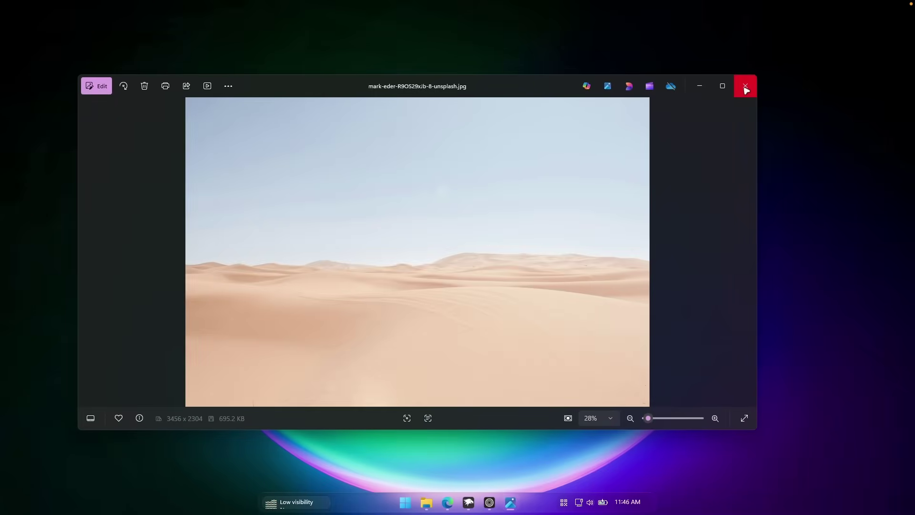
{"action": "left_click", "coordinate": [744, 89]}
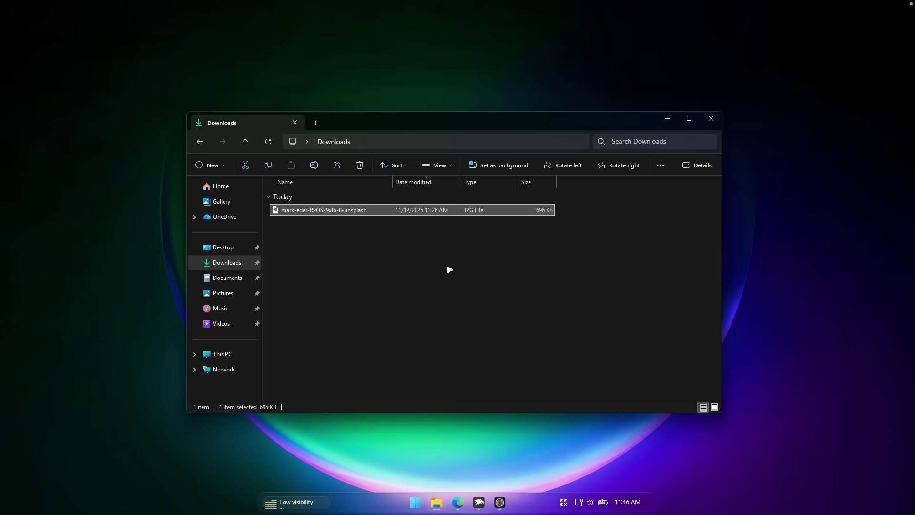
{"action": "left_click", "coordinate": [389, 210]}
{"action": "key", "text": "Return"}
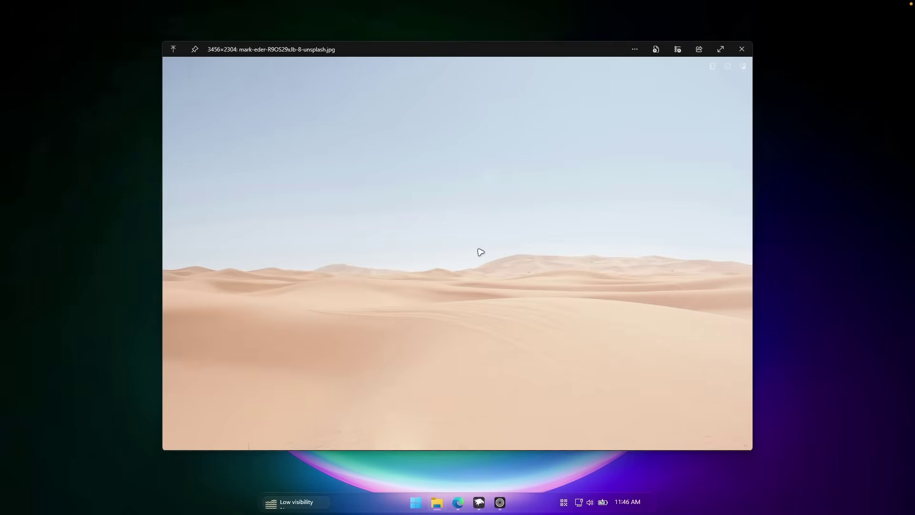
{"action": "left_click", "coordinate": [748, 49]}
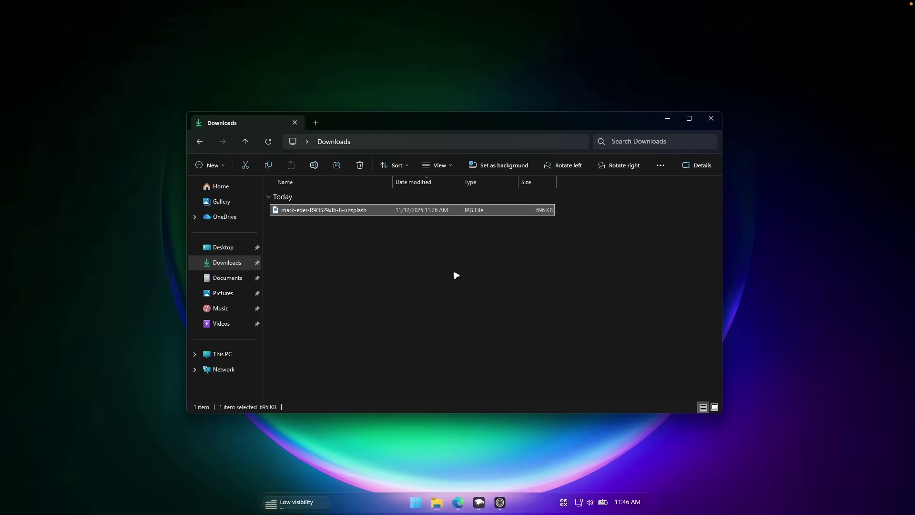
{"action": "left_click", "coordinate": [667, 118]}
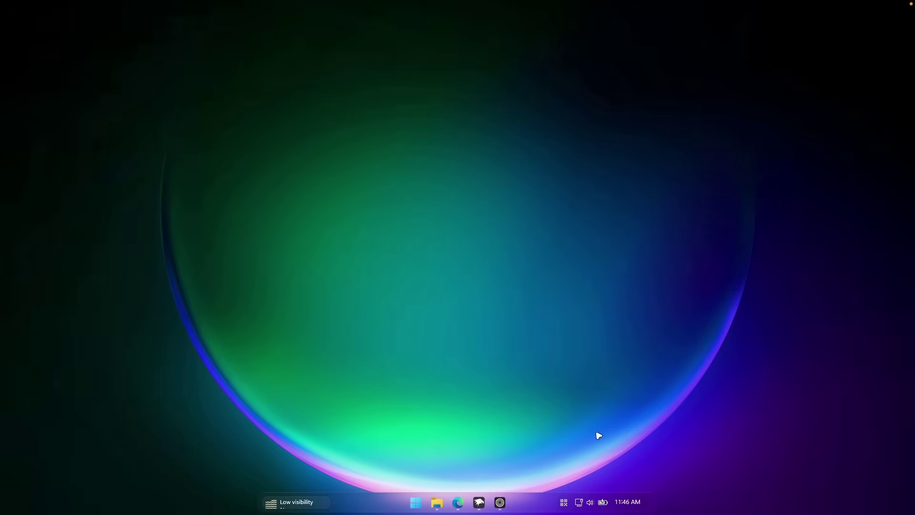
Open QuickLook's web page for finding new plugins from the app's system tray options.
{"action": "left_click", "coordinate": [571, 501]}
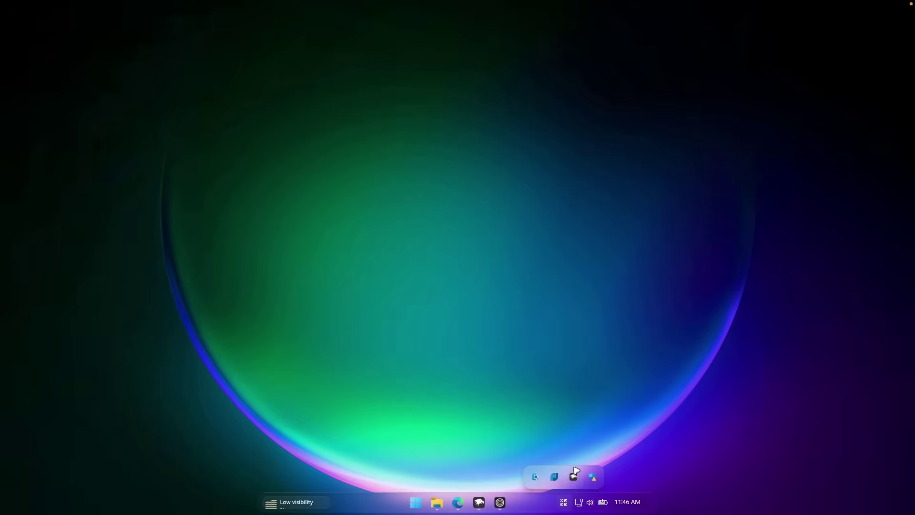
{"action": "right_click", "coordinate": [536, 478]}
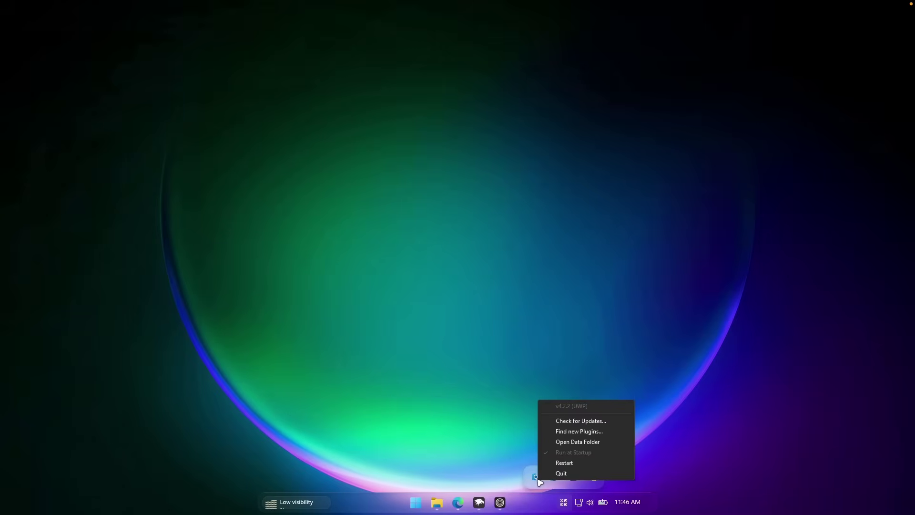
{"action": "left_click", "coordinate": [601, 433]}
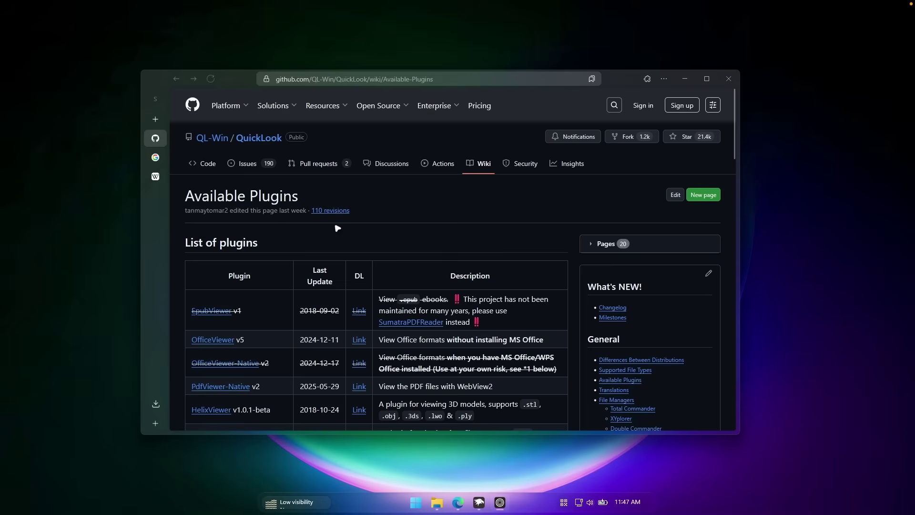
Examine the QuickLook plugin table and the plugin installation instructions on the GitHub wiki, and minimize the browser.
{"action": "scroll", "coordinate": [326, 219], "scroll_direction": "down", "scroll_amount": 3}
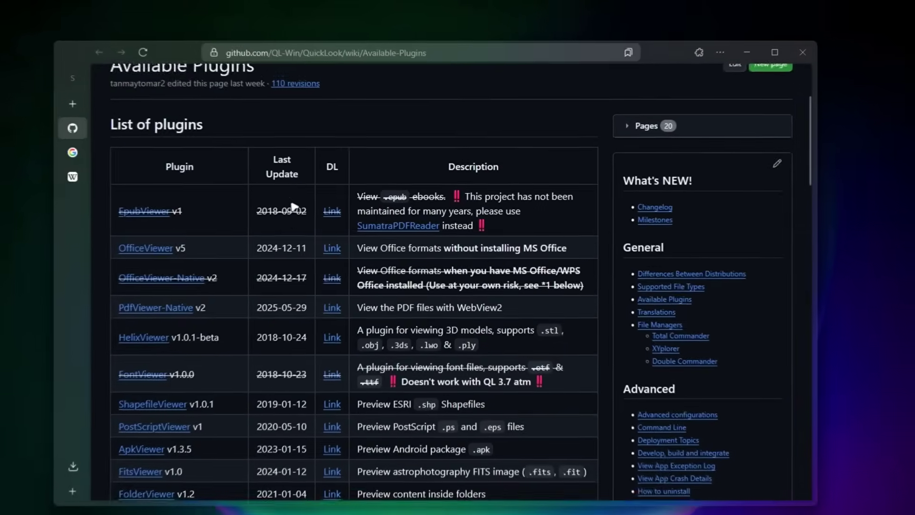
{"action": "scroll", "coordinate": [324, 220], "scroll_direction": "down", "scroll_amount": 2}
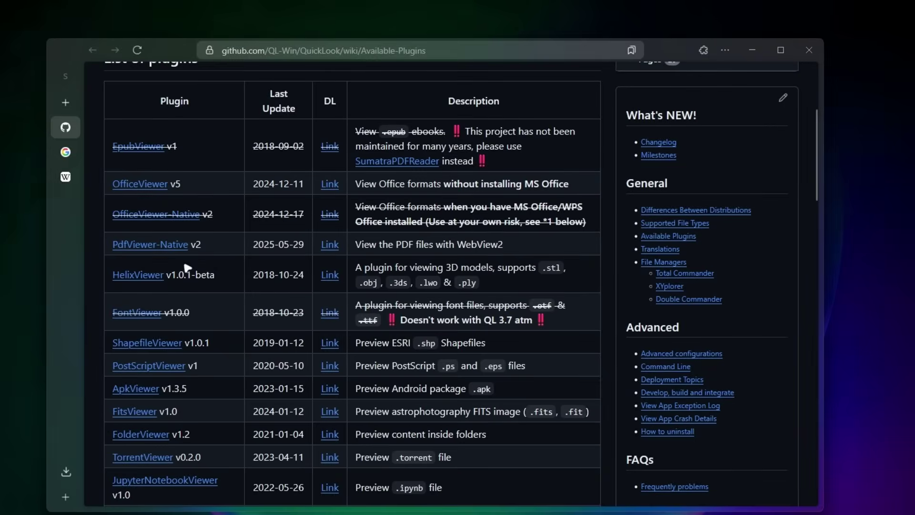
{"action": "scroll", "coordinate": [174, 245], "scroll_direction": "down", "scroll_amount": 2}
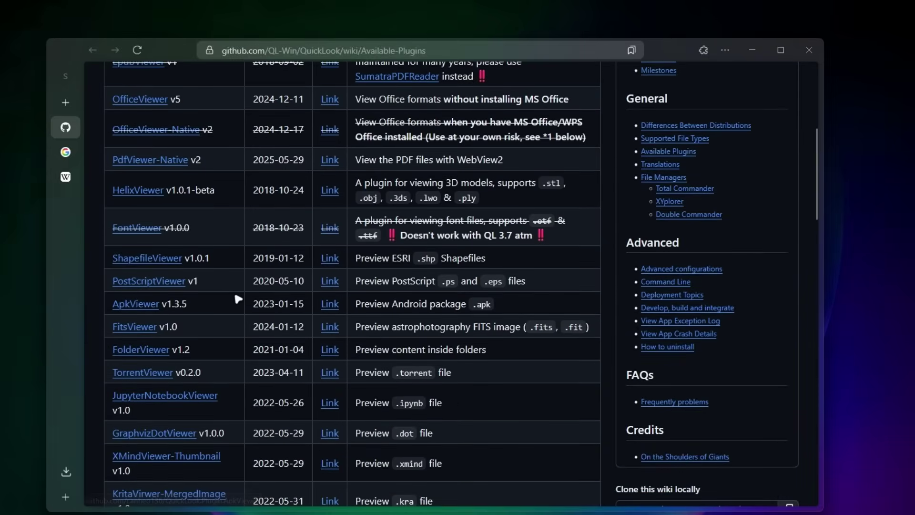
{"action": "scroll", "coordinate": [219, 299], "scroll_direction": "down", "scroll_amount": 1}
{"action": "scroll", "coordinate": [271, 316], "scroll_direction": "down", "scroll_amount": 7}
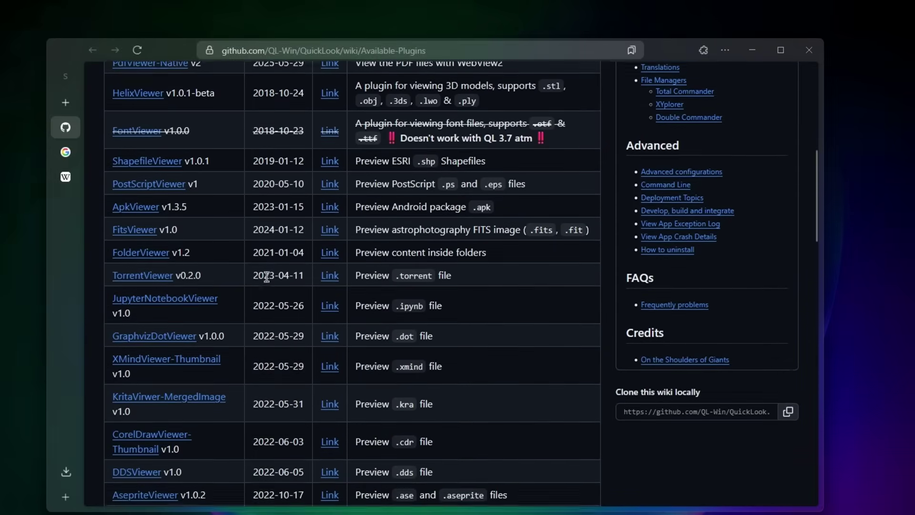
{"action": "scroll", "coordinate": [234, 246], "scroll_direction": "down", "scroll_amount": 10}
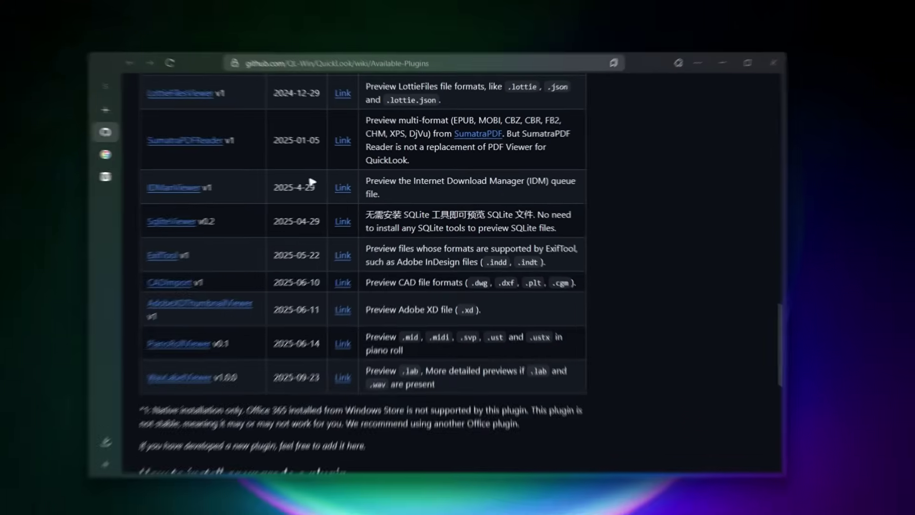
{"action": "scroll", "coordinate": [505, 178], "scroll_direction": "down", "scroll_amount": 3}
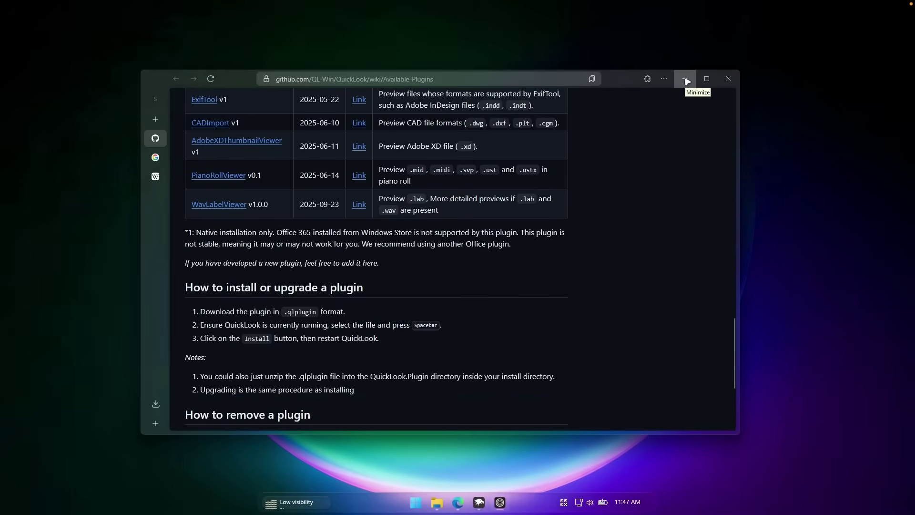
{"action": "left_click", "coordinate": [685, 79]}
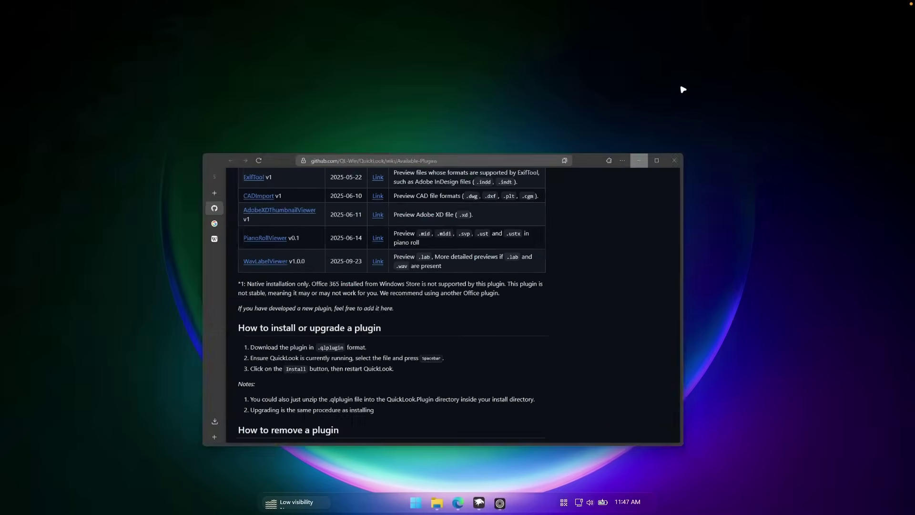
Return to the Downloads folder, preview the JPG image in QuickLook once more and close the preview.
{"action": "left_click", "coordinate": [438, 502]}
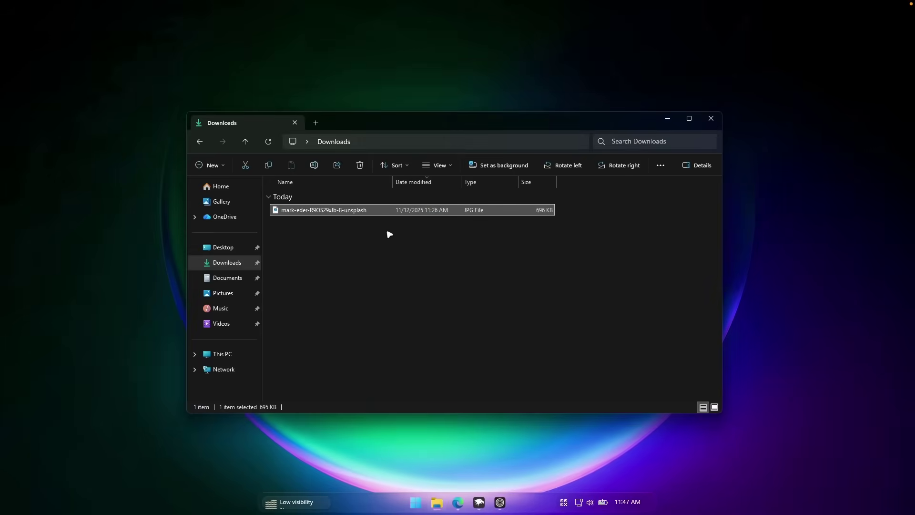
{"action": "double_click", "coordinate": [377, 210]}
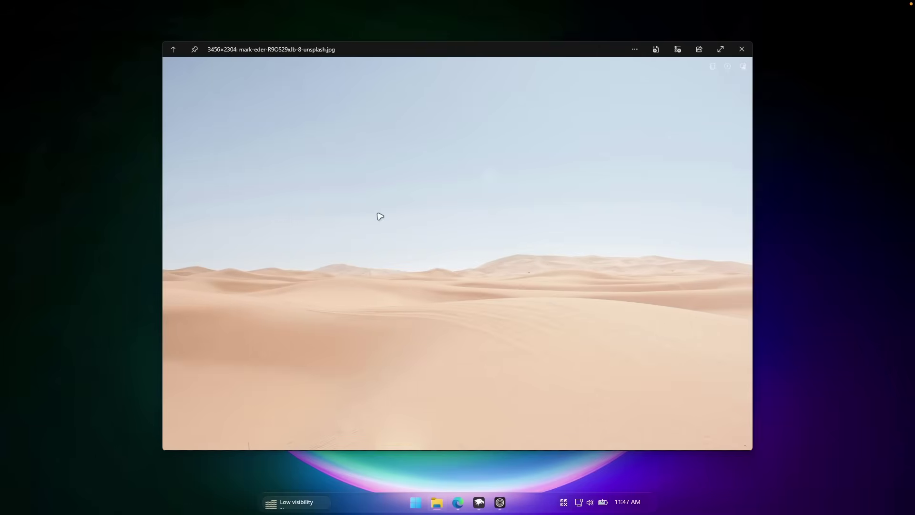
{"action": "left_click", "coordinate": [742, 50]}
Open Microsoft Store and bring up the QuickLook app page using the recent search "quick look".
{"action": "left_click", "coordinate": [416, 502]}
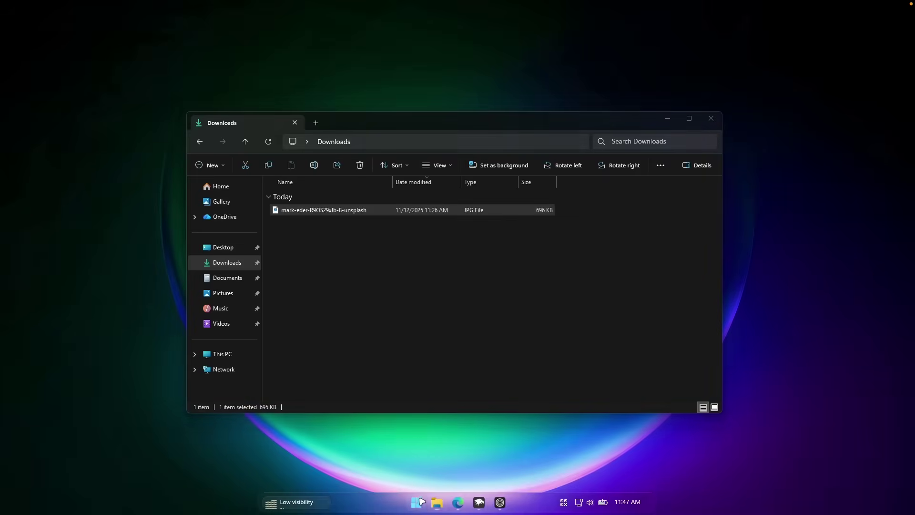
{"action": "left_click", "coordinate": [420, 148]}
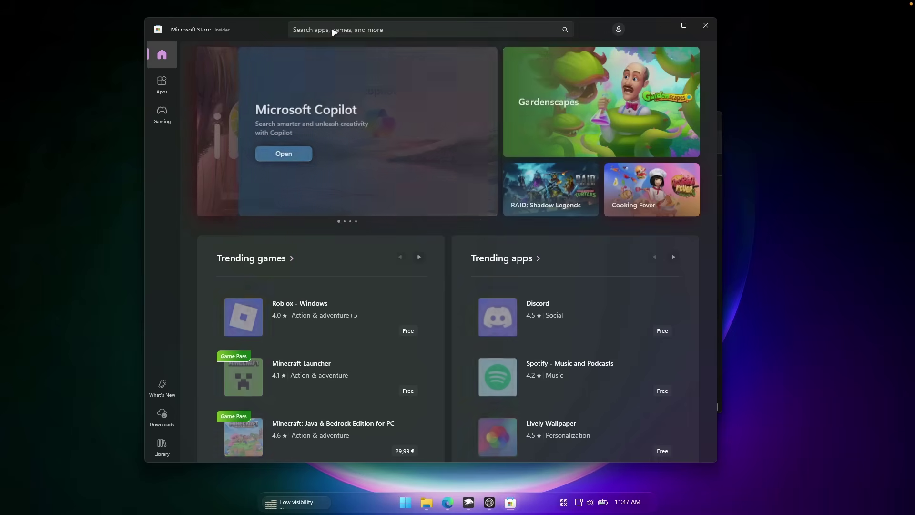
{"action": "left_click", "coordinate": [340, 30]}
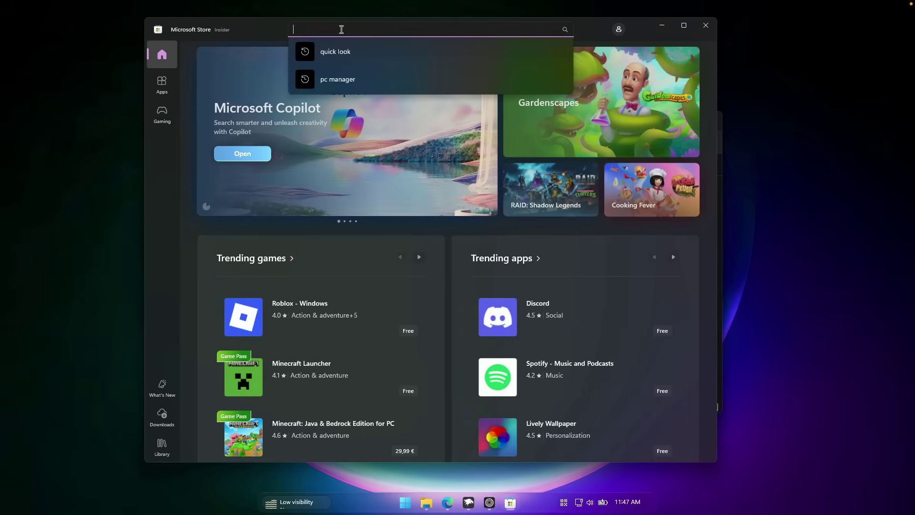
{"action": "left_click", "coordinate": [321, 51]}
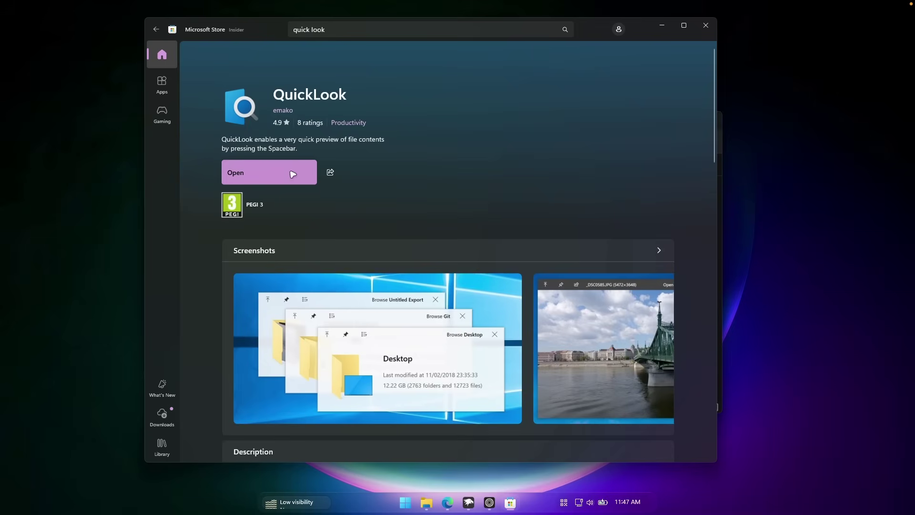
Review the QuickLook store page down to its ratings and features, and close the Store and Downloads windows.
{"action": "scroll", "coordinate": [466, 150], "scroll_direction": "down", "scroll_amount": 3}
{"action": "scroll", "coordinate": [469, 149], "scroll_direction": "down", "scroll_amount": 5}
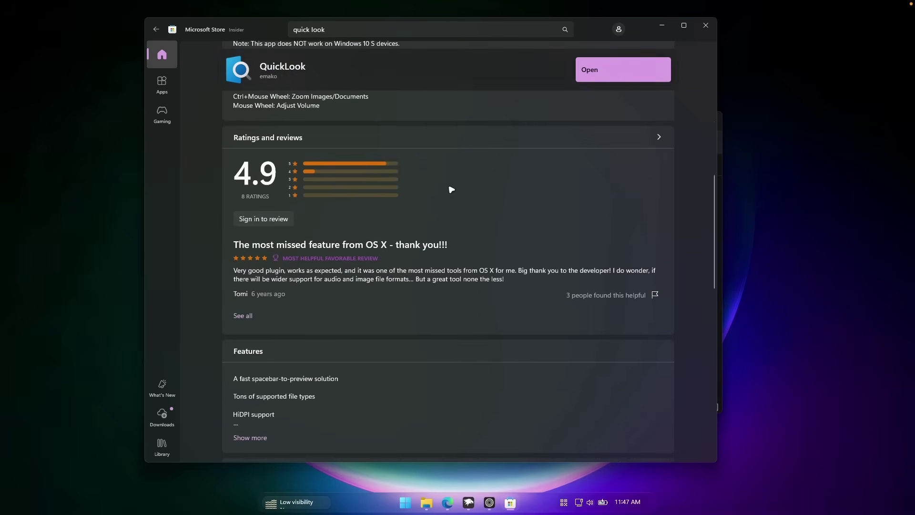
{"action": "scroll", "coordinate": [489, 198], "scroll_direction": "up", "scroll_amount": 4}
{"action": "scroll", "coordinate": [490, 197], "scroll_direction": "up", "scroll_amount": 5}
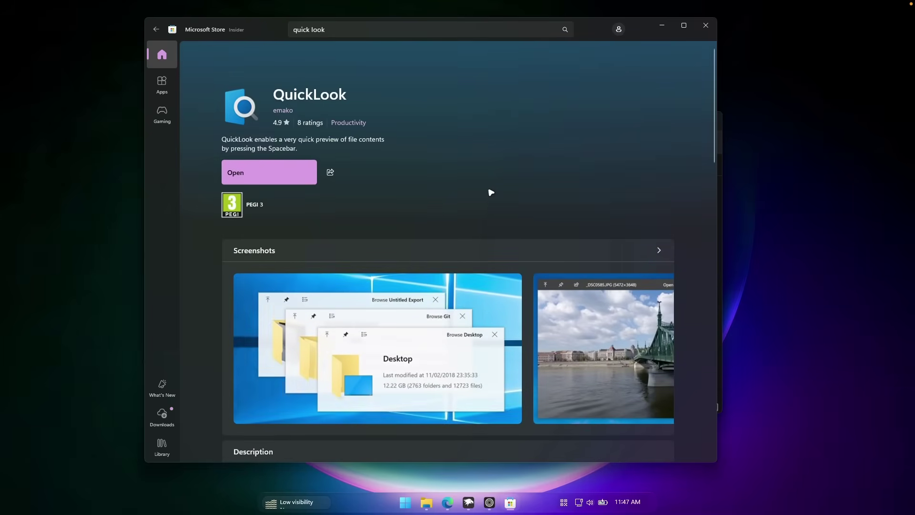
{"action": "left_click", "coordinate": [705, 25]}
{"action": "left_click", "coordinate": [710, 118]}
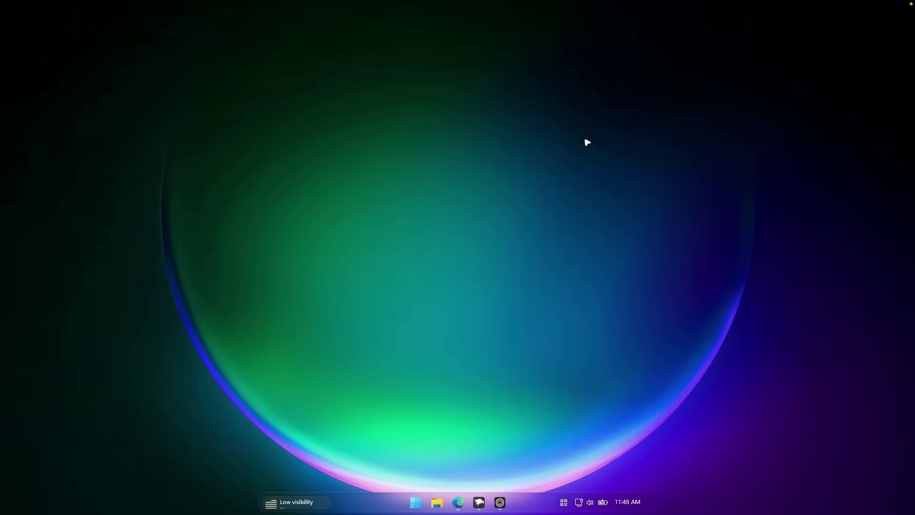
Bring up Flow Launcher, clear the previous query to show the plugin action keywords, and dismiss the launcher.
{"action": "key", "text": "alt+space"}
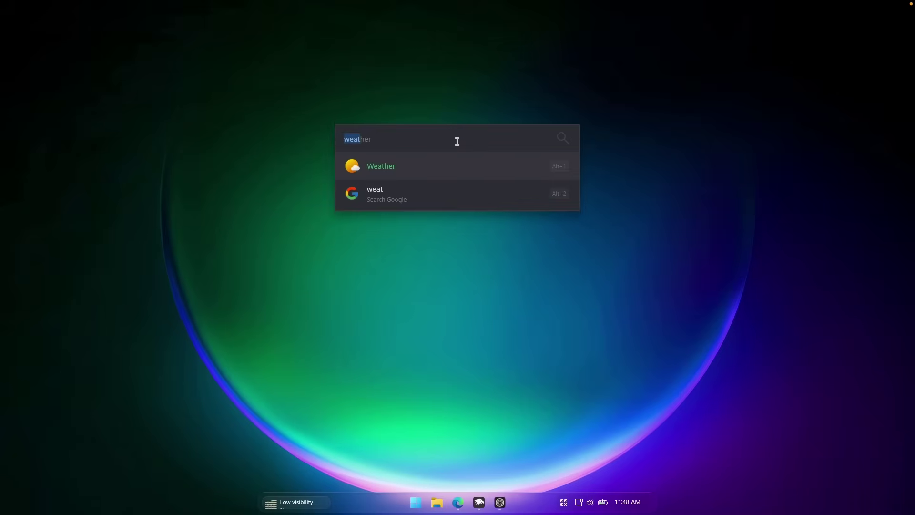
{"action": "key", "text": "BackSpace"}
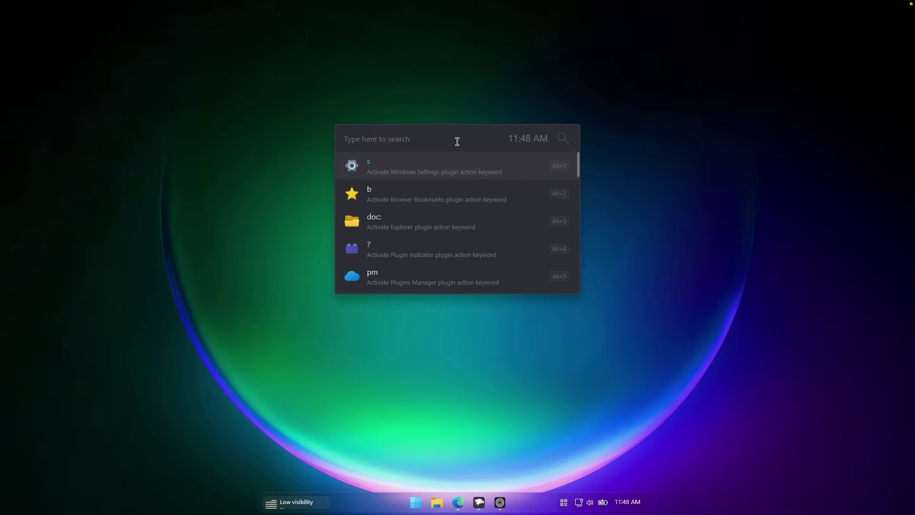
{"action": "left_click", "coordinate": [665, 209]}
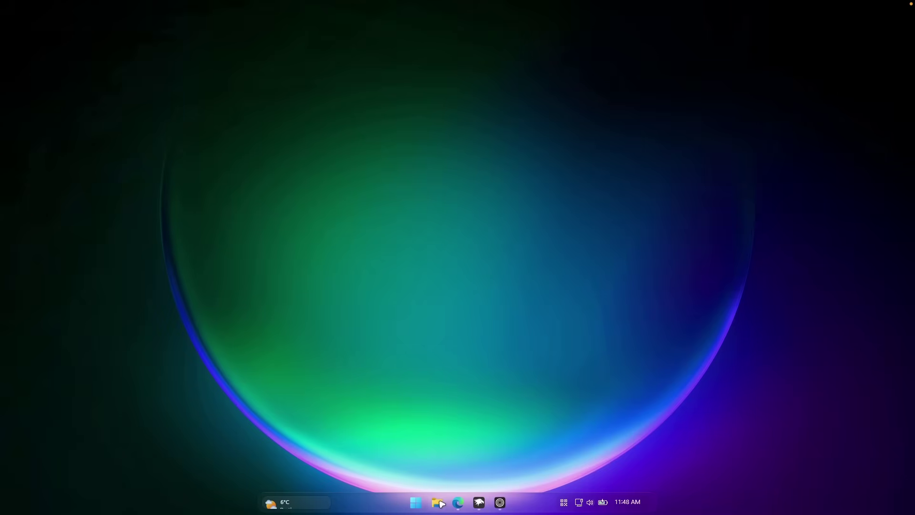
Open the Downloads folder in File Explorer, preview the JPG image with QuickLook and close the preview.
{"action": "left_click", "coordinate": [437, 502]}
{"action": "left_click", "coordinate": [254, 262]}
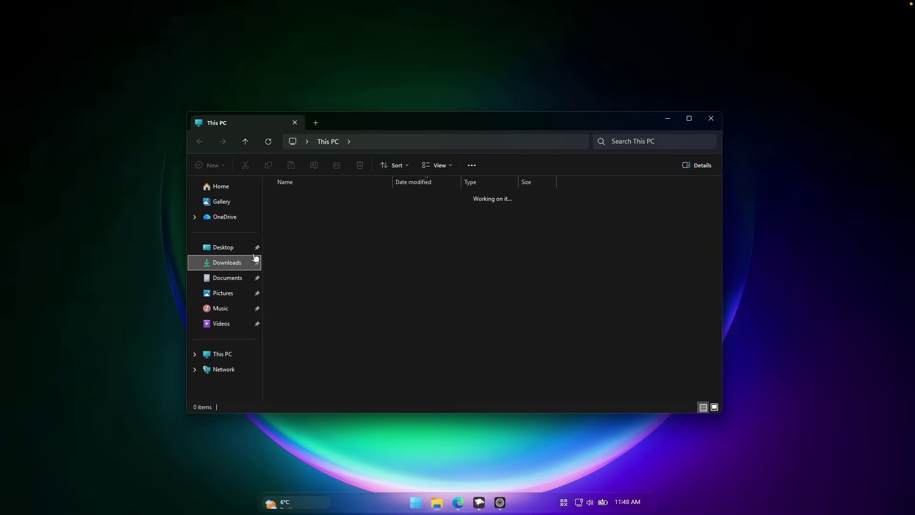
{"action": "left_click", "coordinate": [369, 215]}
{"action": "key", "text": "space"}
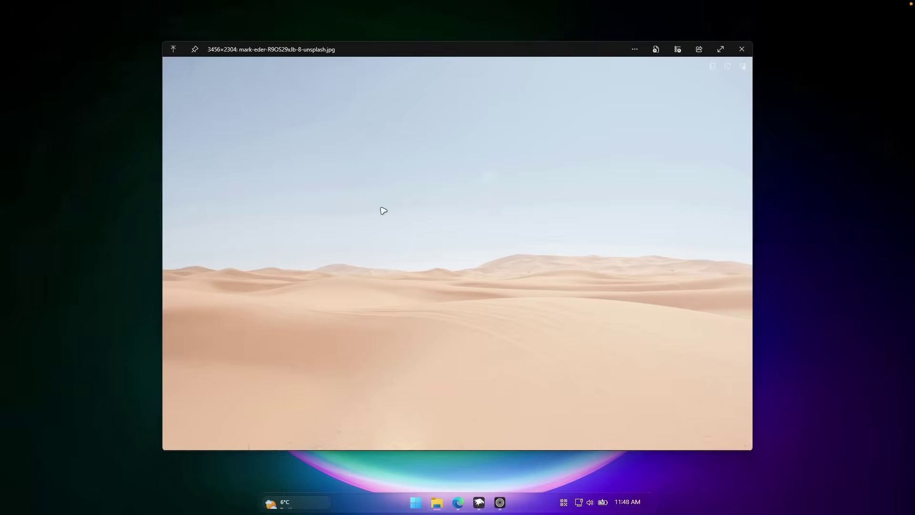
{"action": "key", "text": "space"}
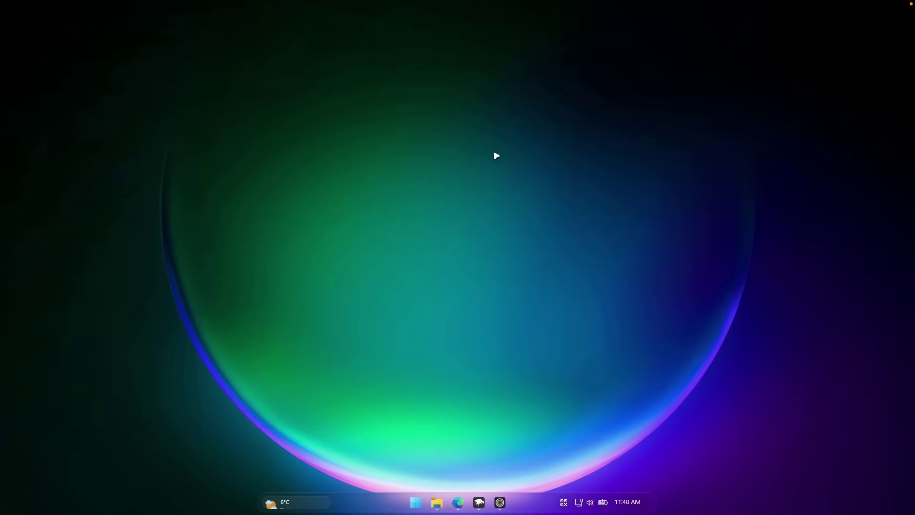